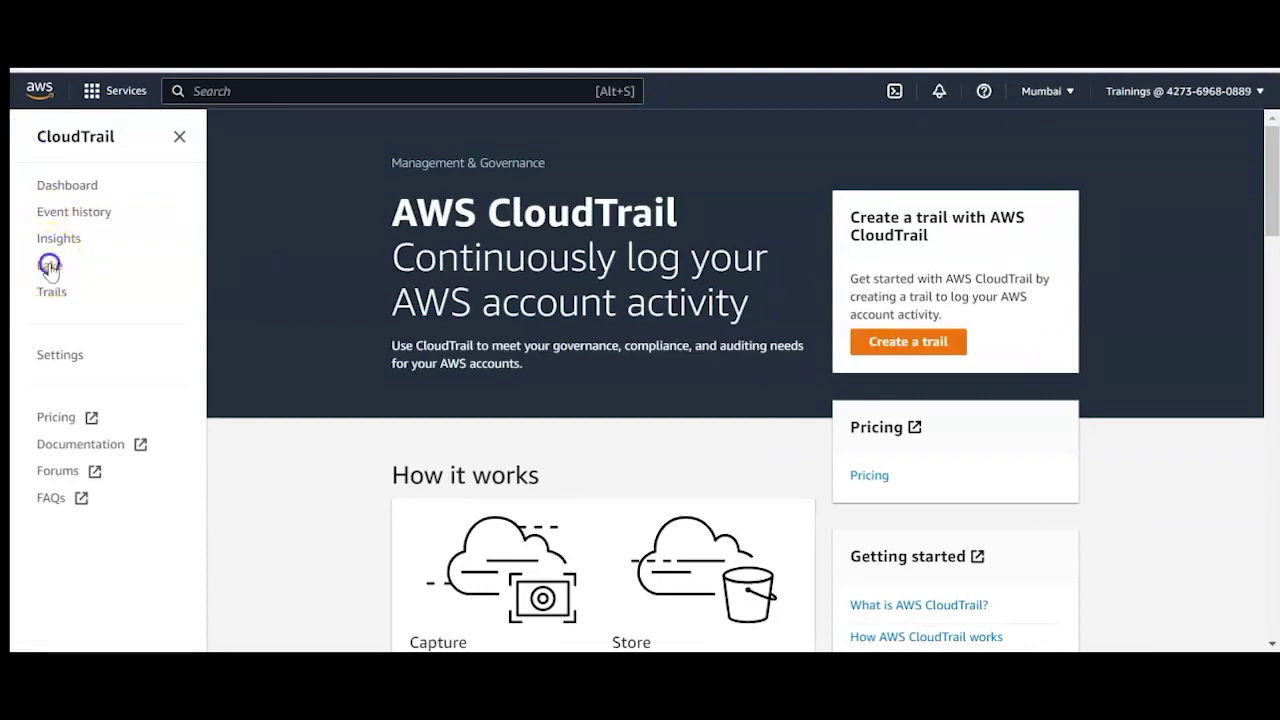
Start creating a new event data store in CloudTrail Lake
{"action": "left_click", "coordinate": [50, 268]}
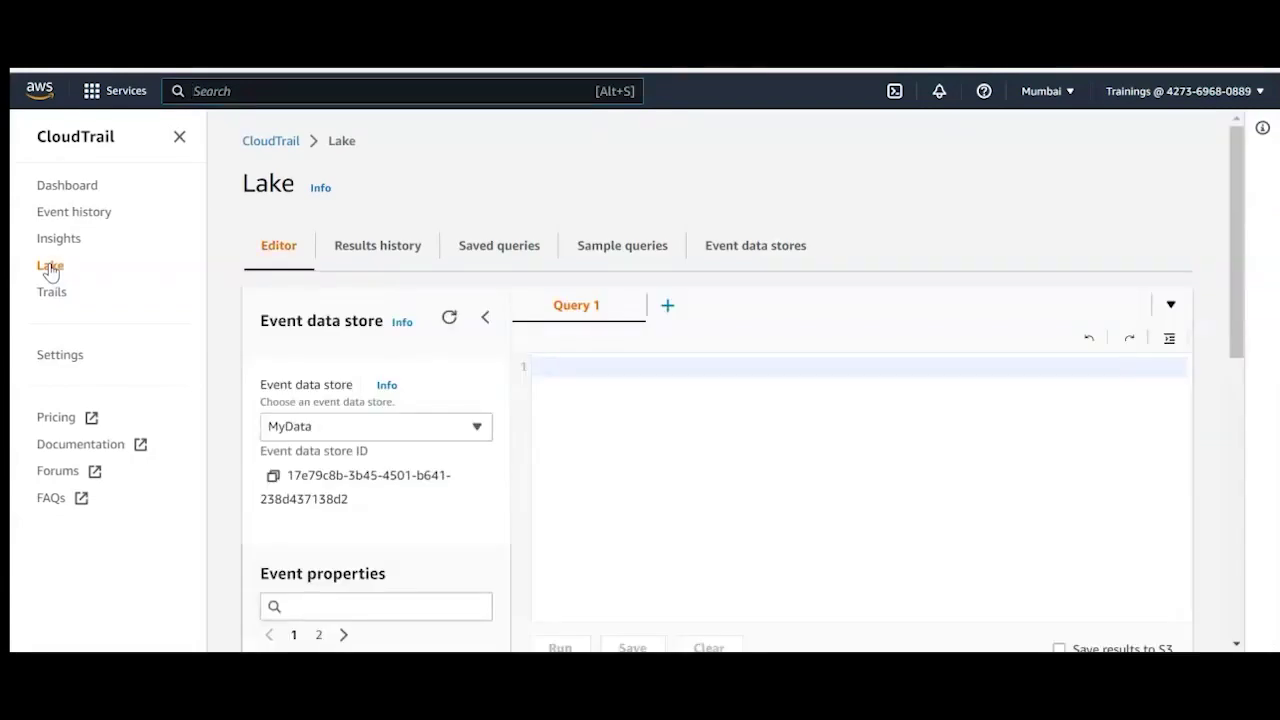
{"action": "left_click", "coordinate": [806, 256]}
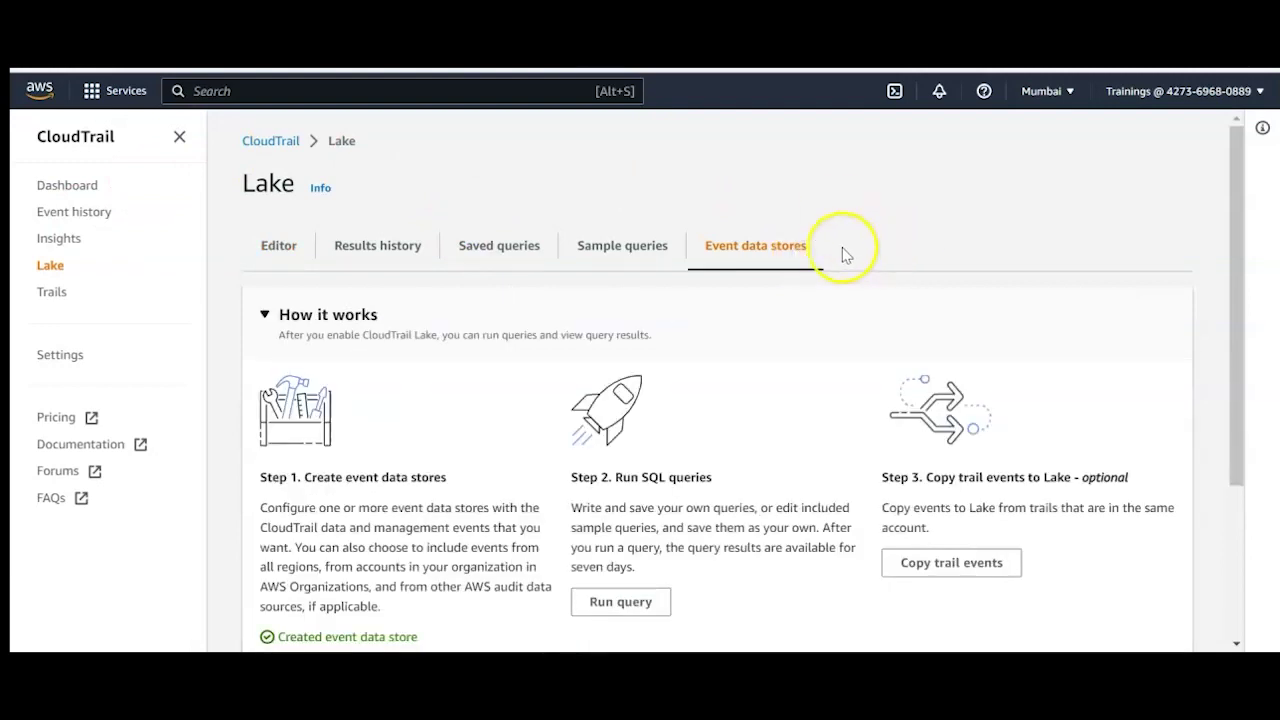
{"action": "left_click_drag", "start_coordinate": [1236, 220], "coordinate": [1253, 443]}
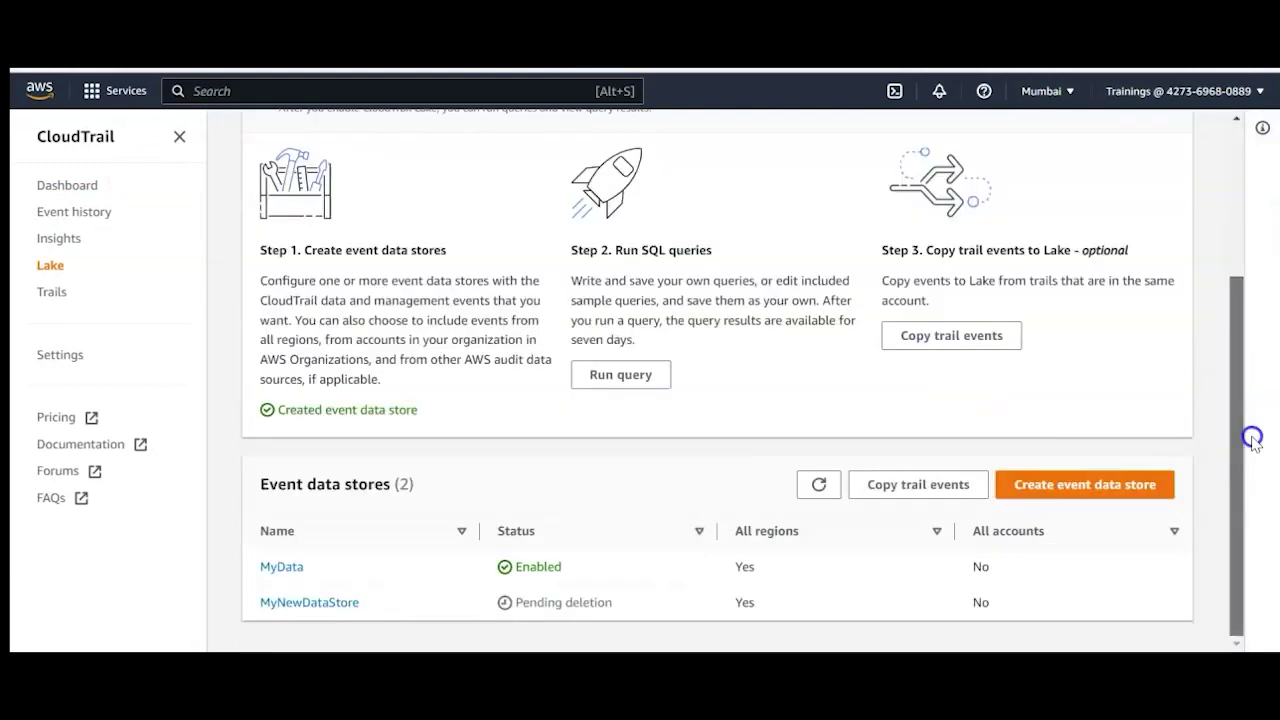
{"action": "left_click", "coordinate": [1080, 484]}
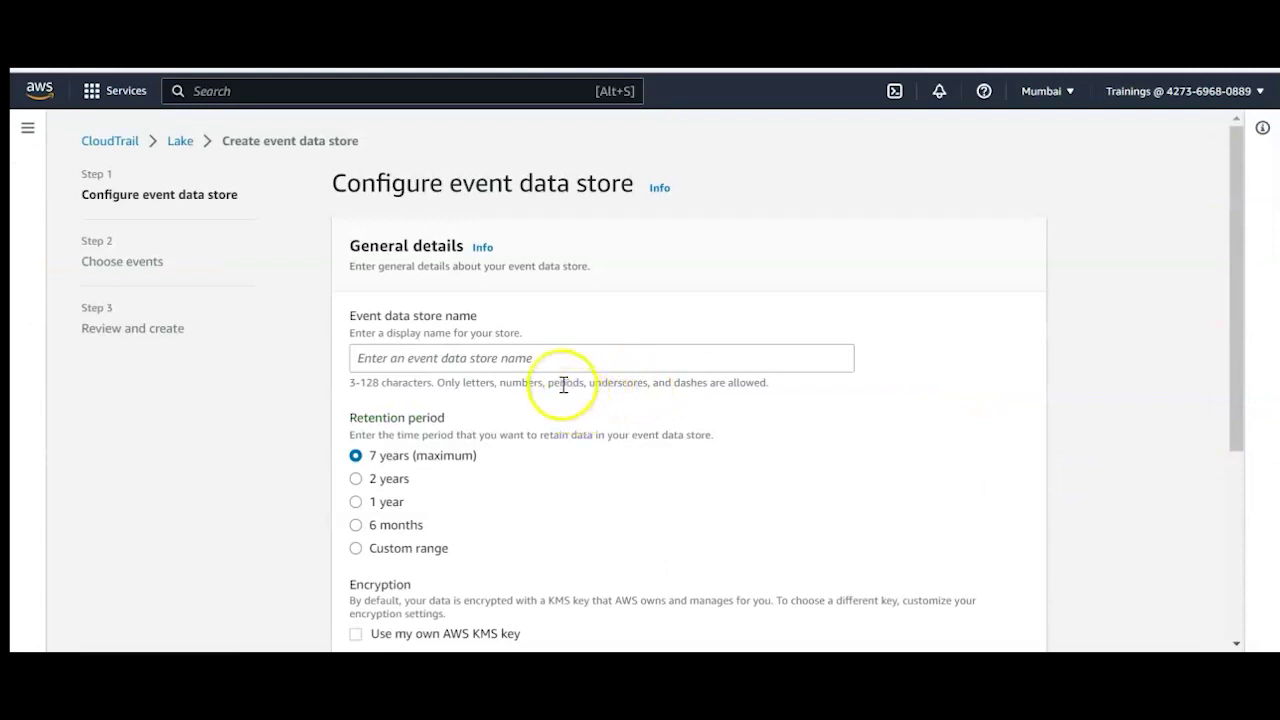
Set a custom retention period of 7 days for the event data store
{"action": "left_click", "coordinate": [391, 549]}
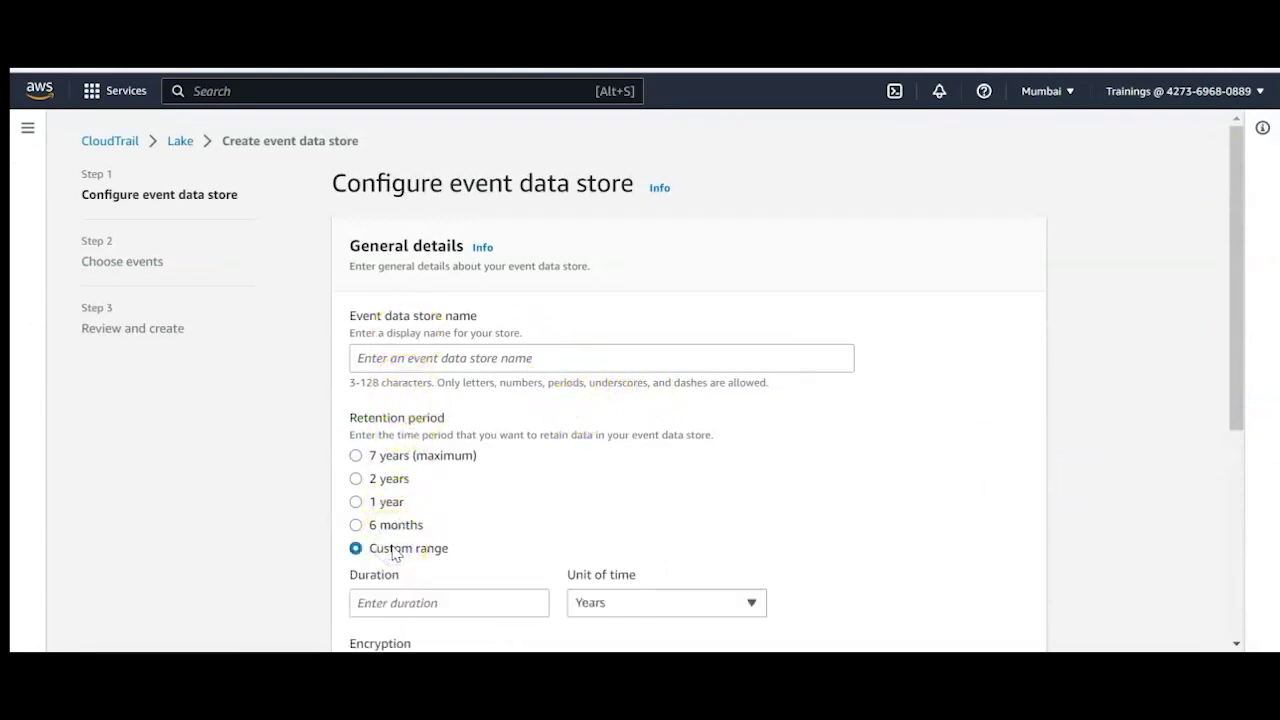
{"action": "left_click", "coordinate": [377, 600]}
{"action": "type", "text": "7"}
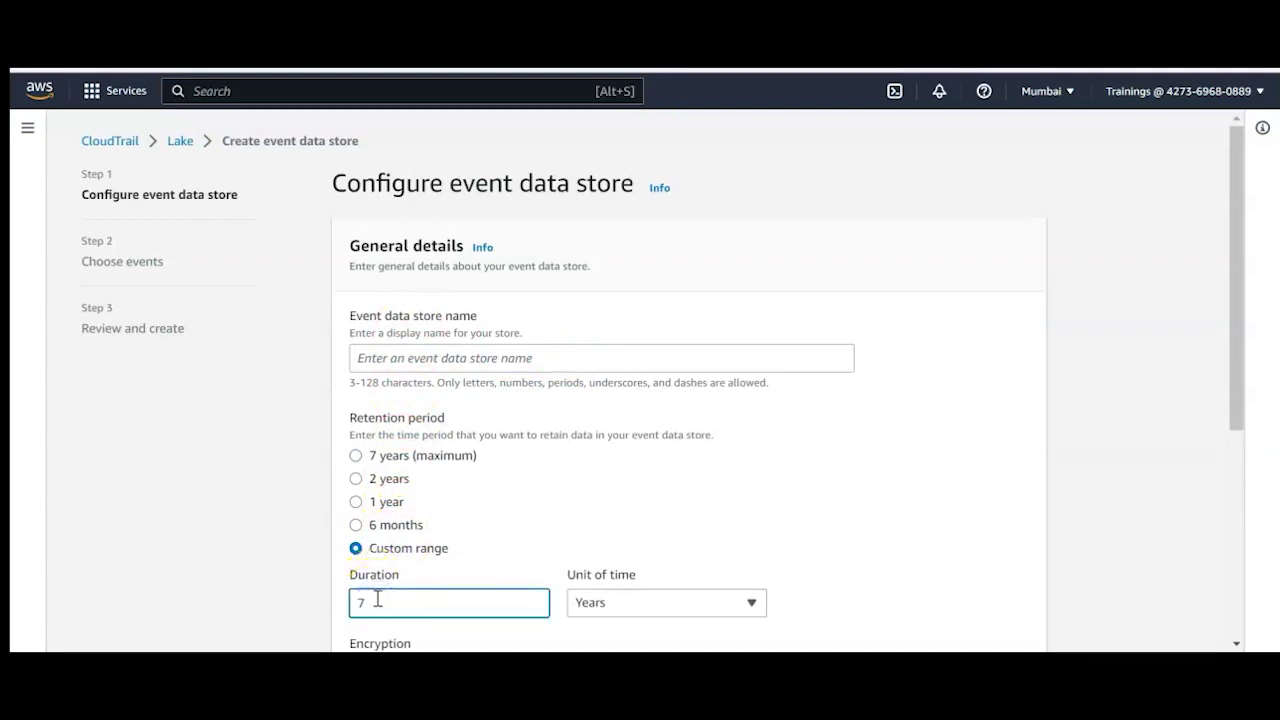
{"action": "left_click", "coordinate": [604, 602]}
{"action": "left_click", "coordinate": [606, 572]}
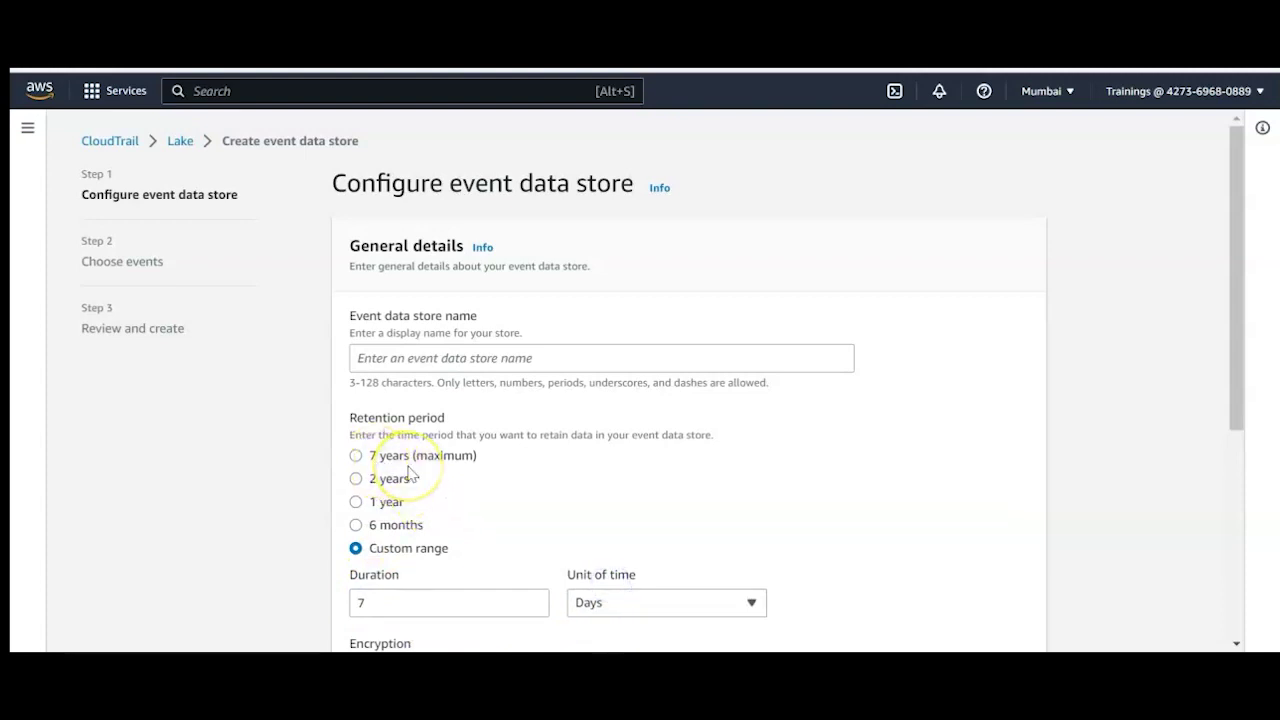
Name the event data store mycloudtrail and continue to choosing its events
{"action": "left_click", "coordinate": [418, 369]}
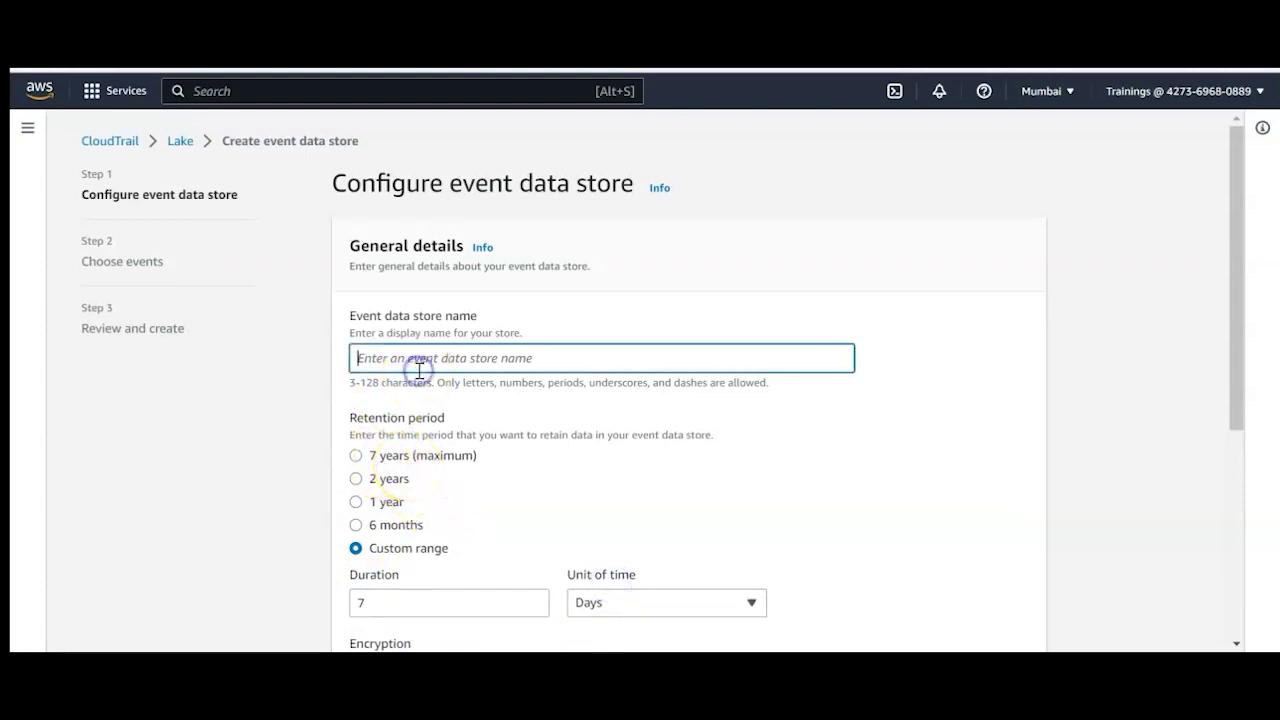
{"action": "type", "text": "mycloudtrail"}
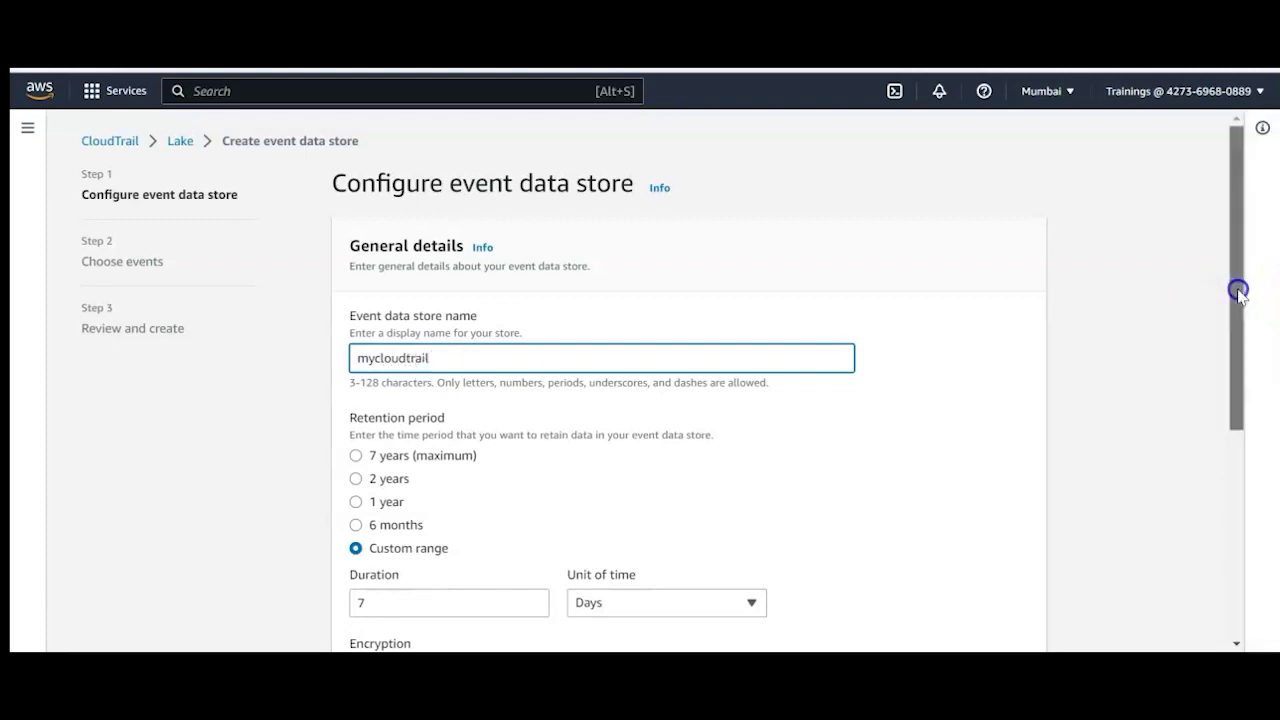
{"action": "left_click_drag", "start_coordinate": [1237, 289], "coordinate": [1260, 508]}
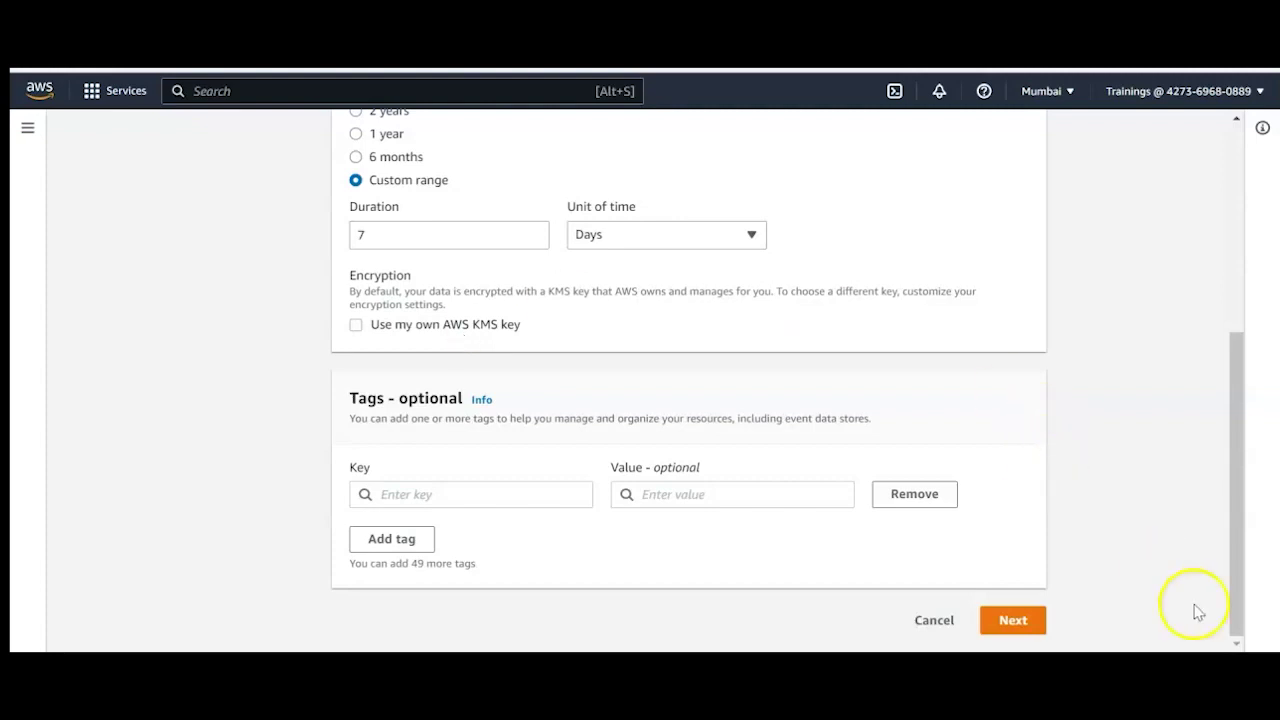
{"action": "left_click", "coordinate": [1030, 622]}
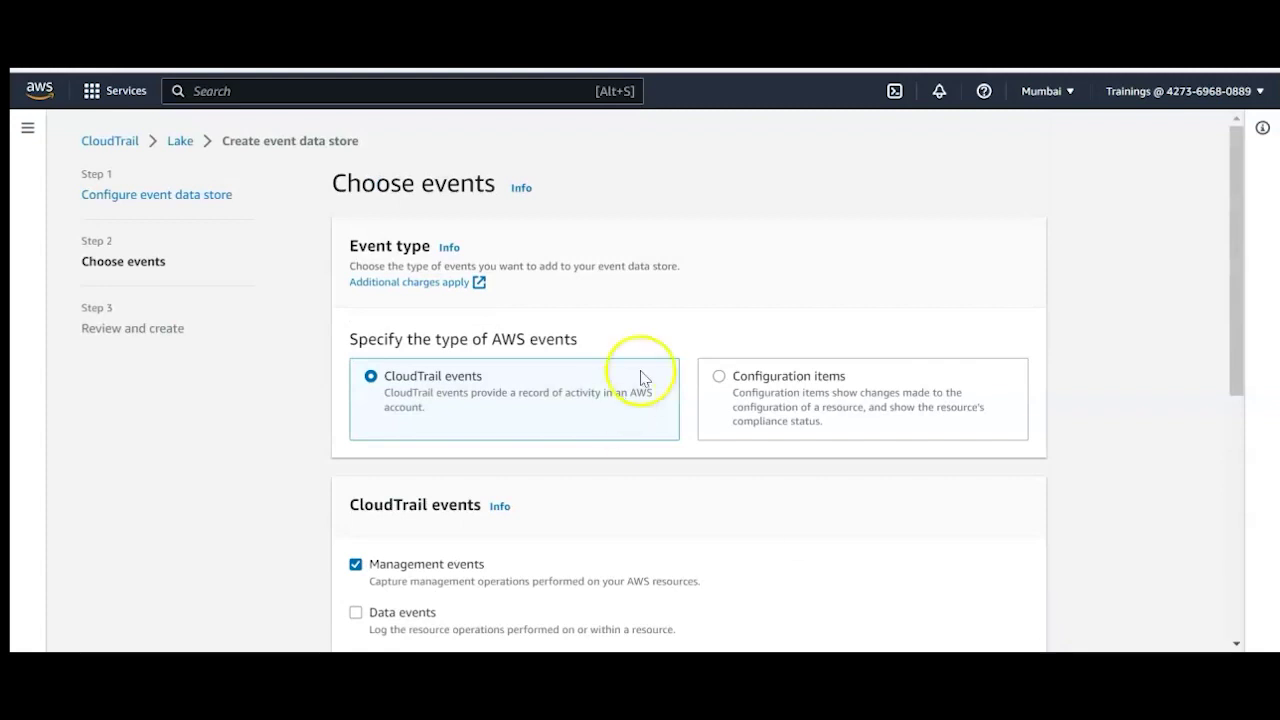
{"action": "left_click_drag", "start_coordinate": [1237, 237], "coordinate": [1239, 309]}
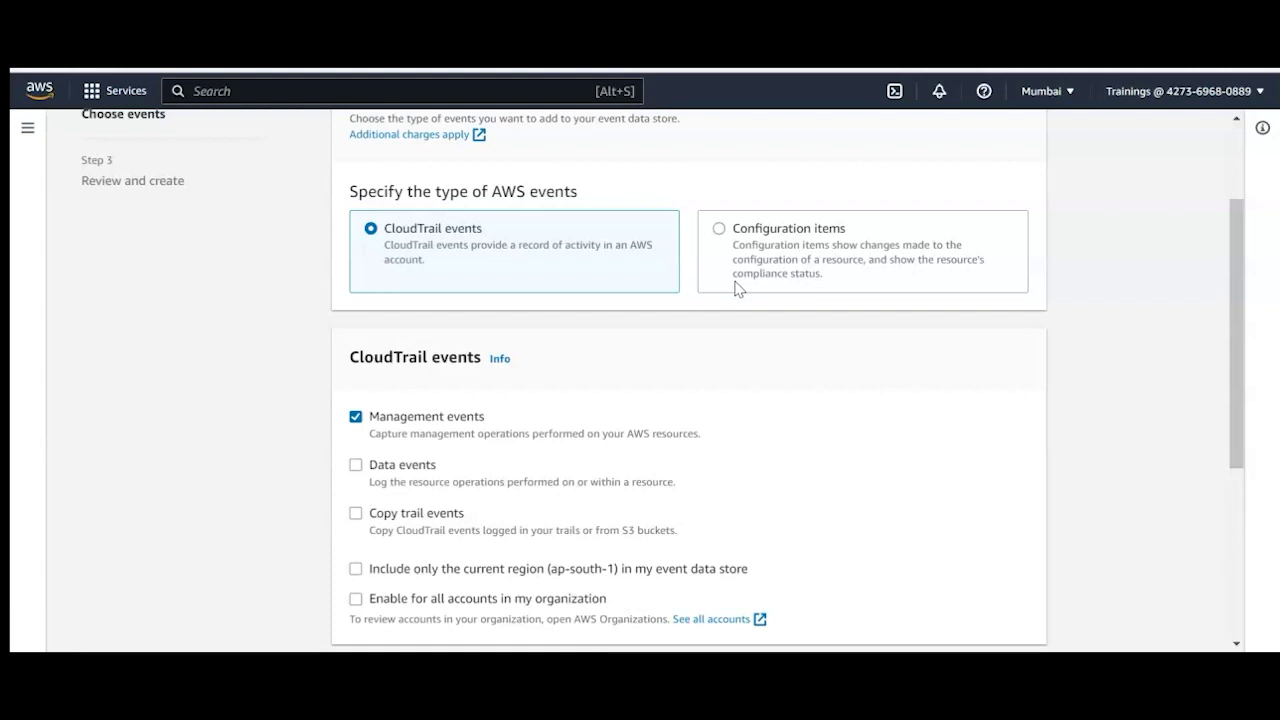
{"action": "left_click_drag", "start_coordinate": [1234, 265], "coordinate": [1242, 292]}
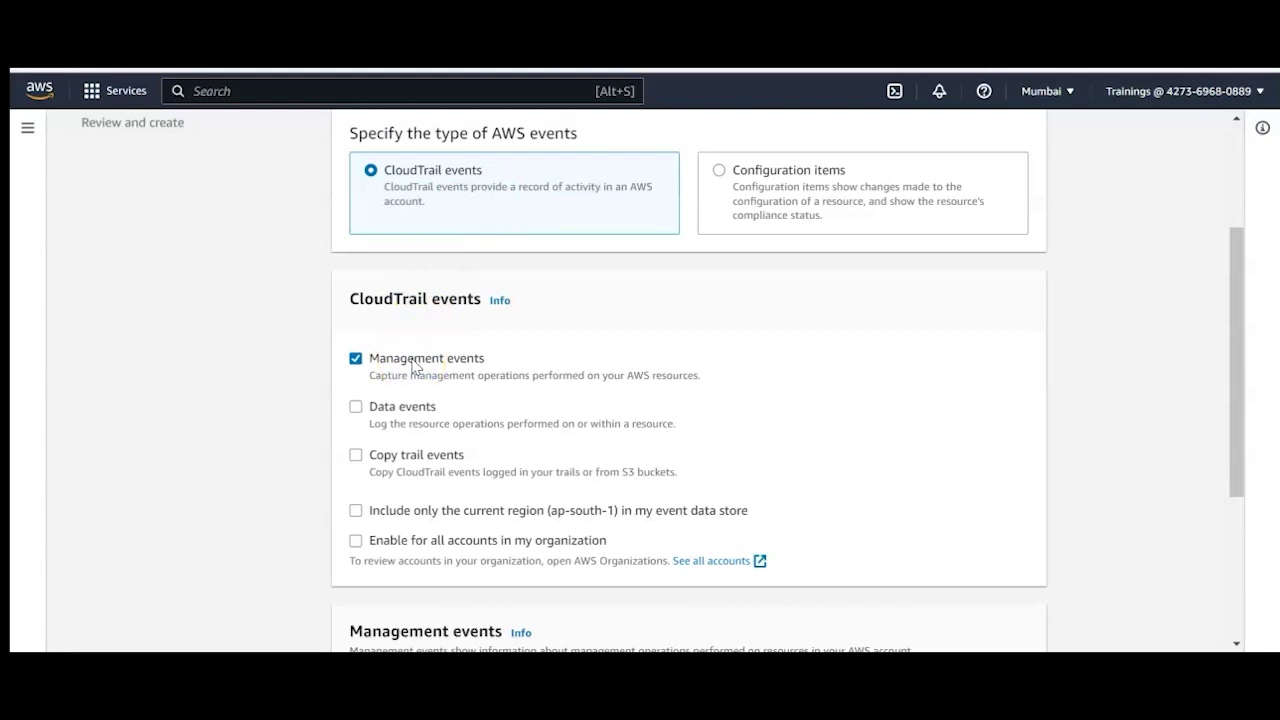
{"action": "left_click", "coordinate": [408, 410]}
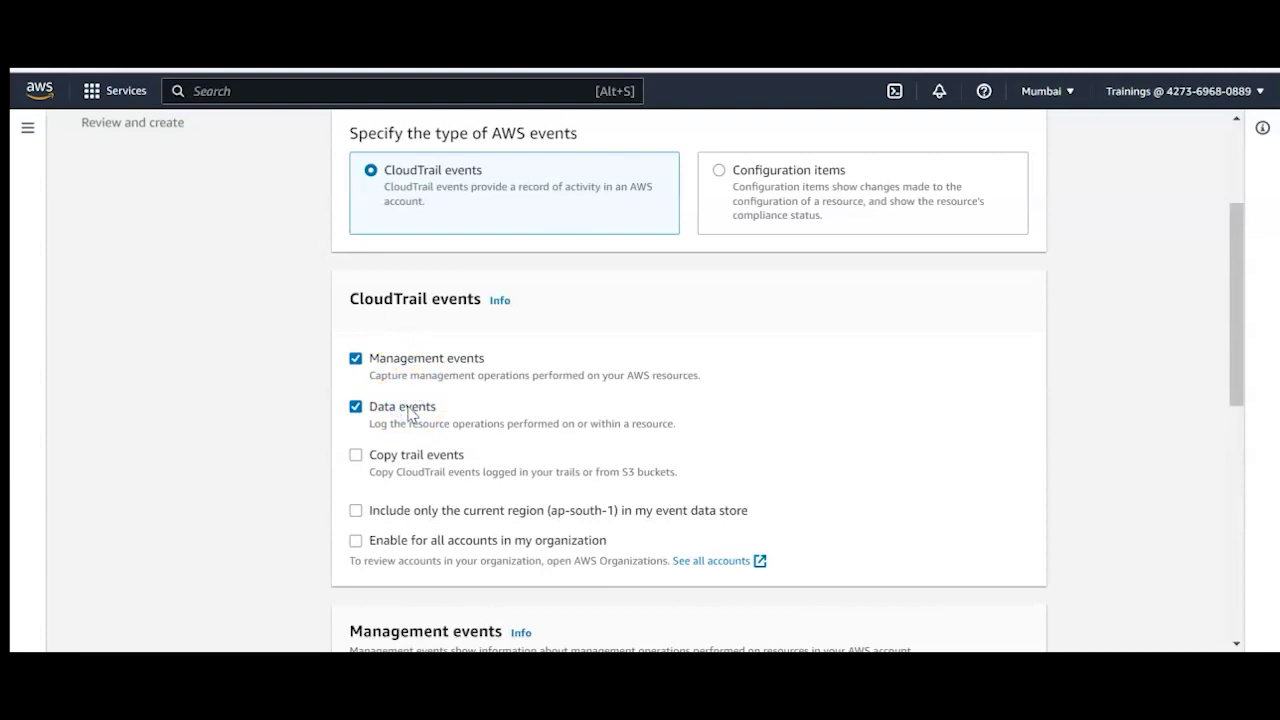
{"action": "left_click_drag", "start_coordinate": [1232, 266], "coordinate": [1234, 460]}
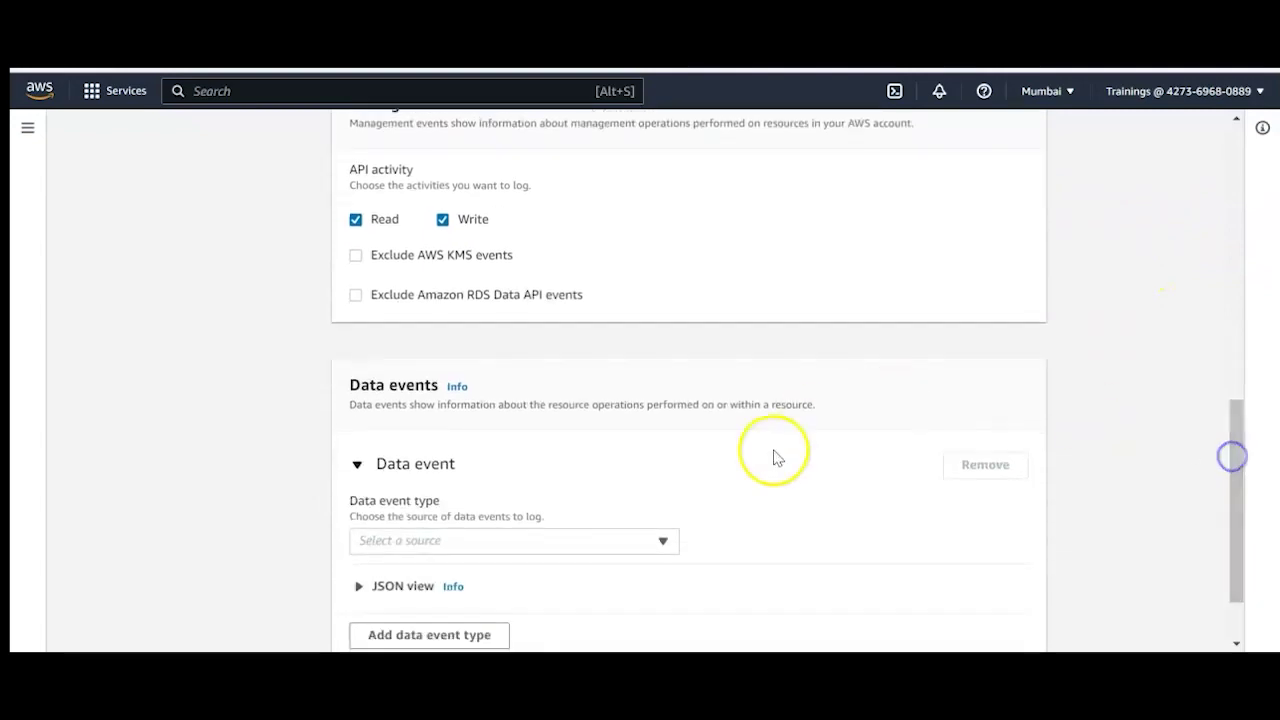
{"action": "left_click", "coordinate": [660, 546]}
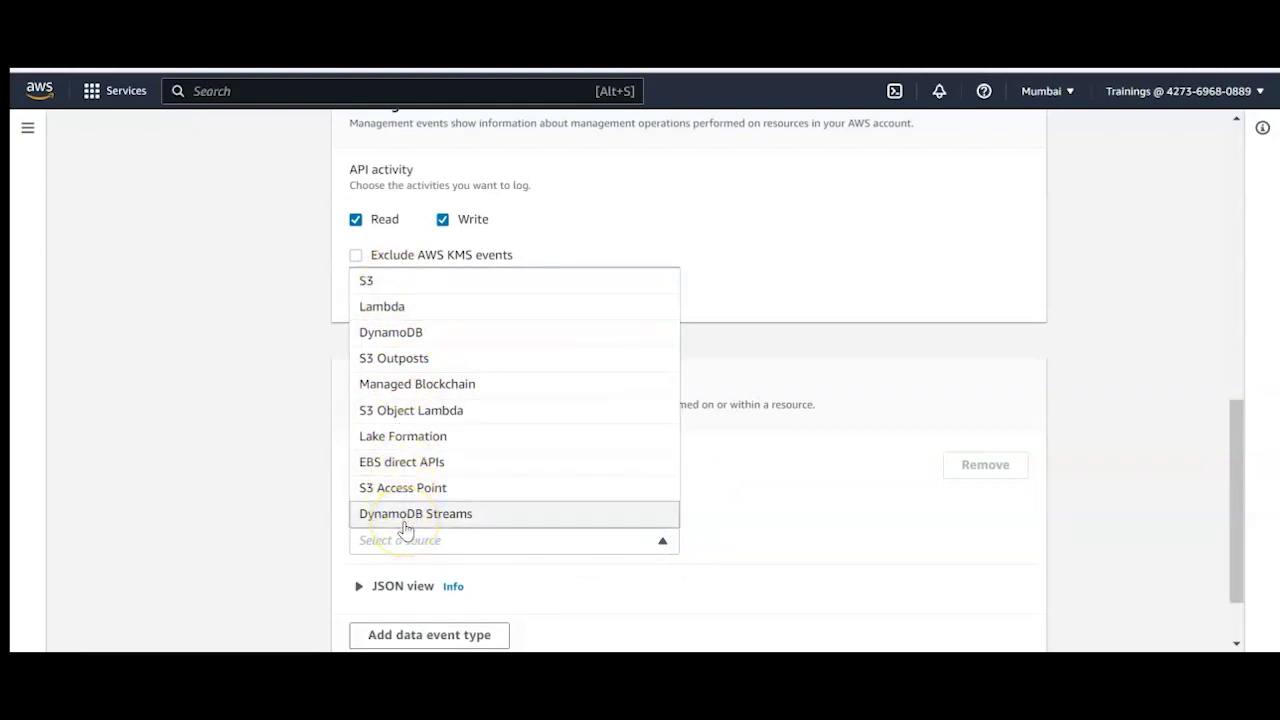
{"action": "left_click", "coordinate": [286, 515]}
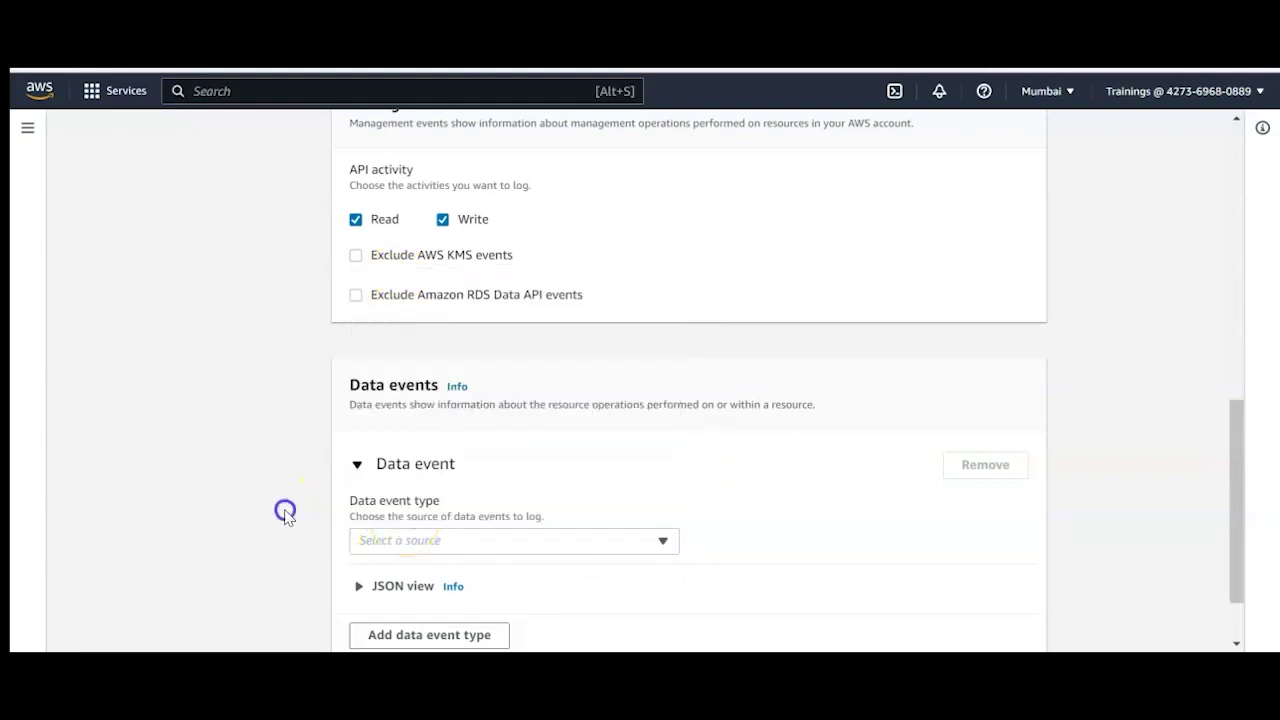
{"action": "left_click_drag", "start_coordinate": [1240, 443], "coordinate": [1251, 271]}
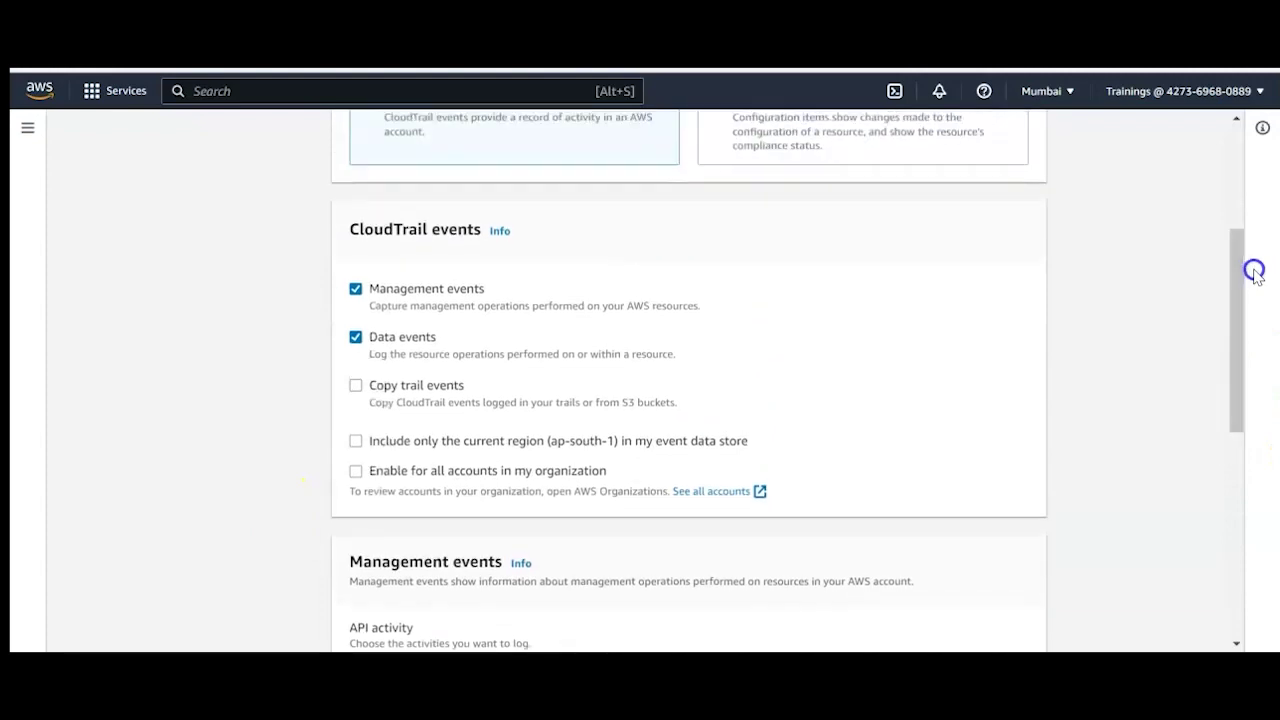
{"action": "left_click", "coordinate": [410, 338]}
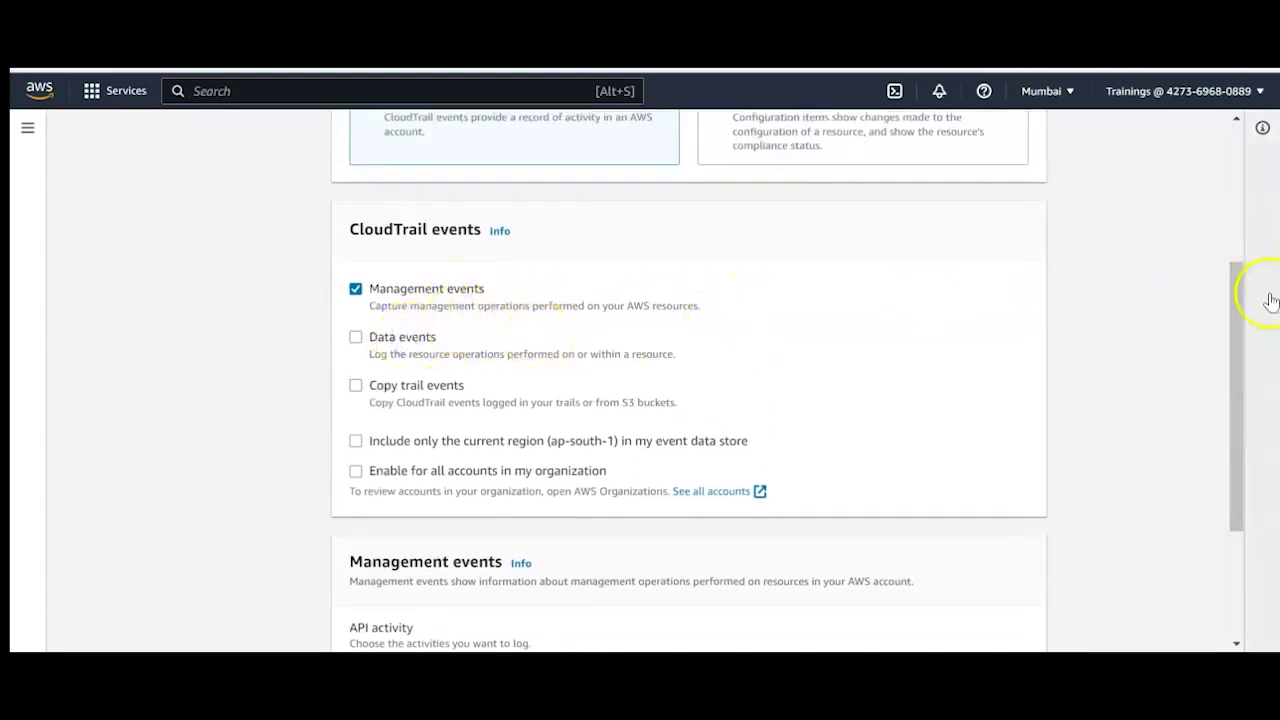
Accept CloudTrail management events with read and write API activity, and create the event data store after the review
{"action": "left_click_drag", "start_coordinate": [1243, 323], "coordinate": [1234, 374]}
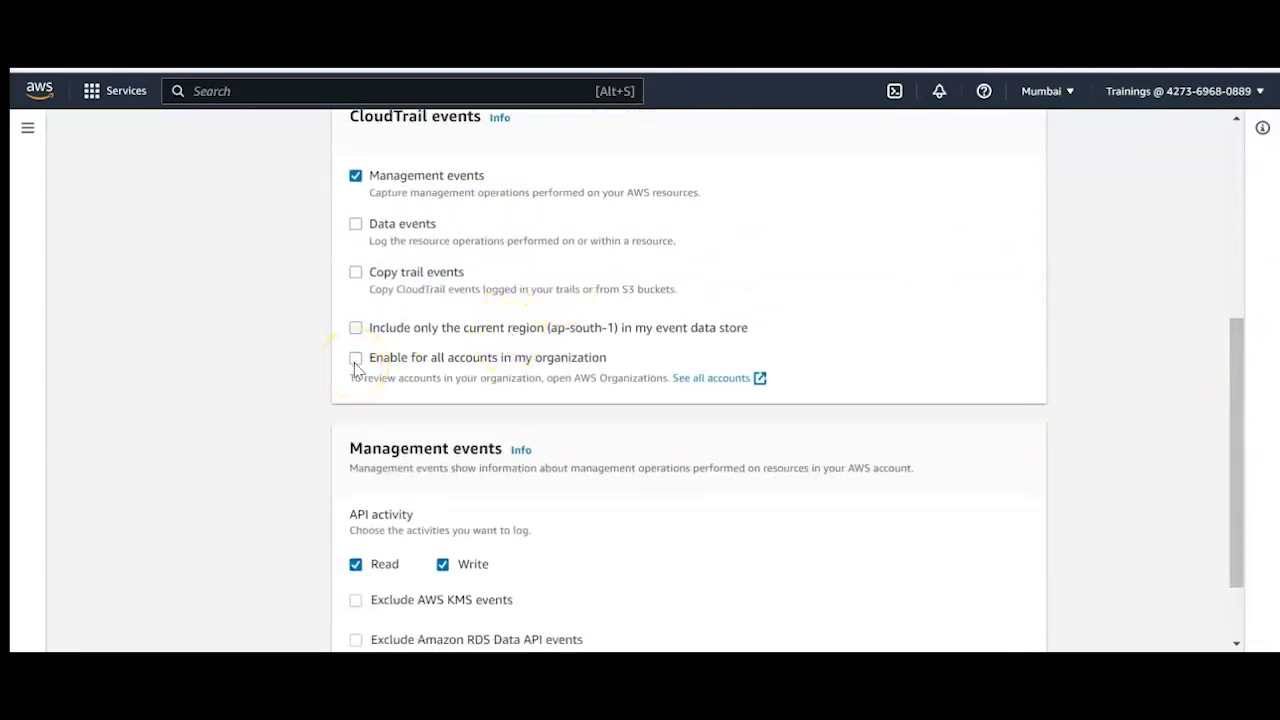
{"action": "left_click_drag", "start_coordinate": [1234, 332], "coordinate": [1246, 440]}
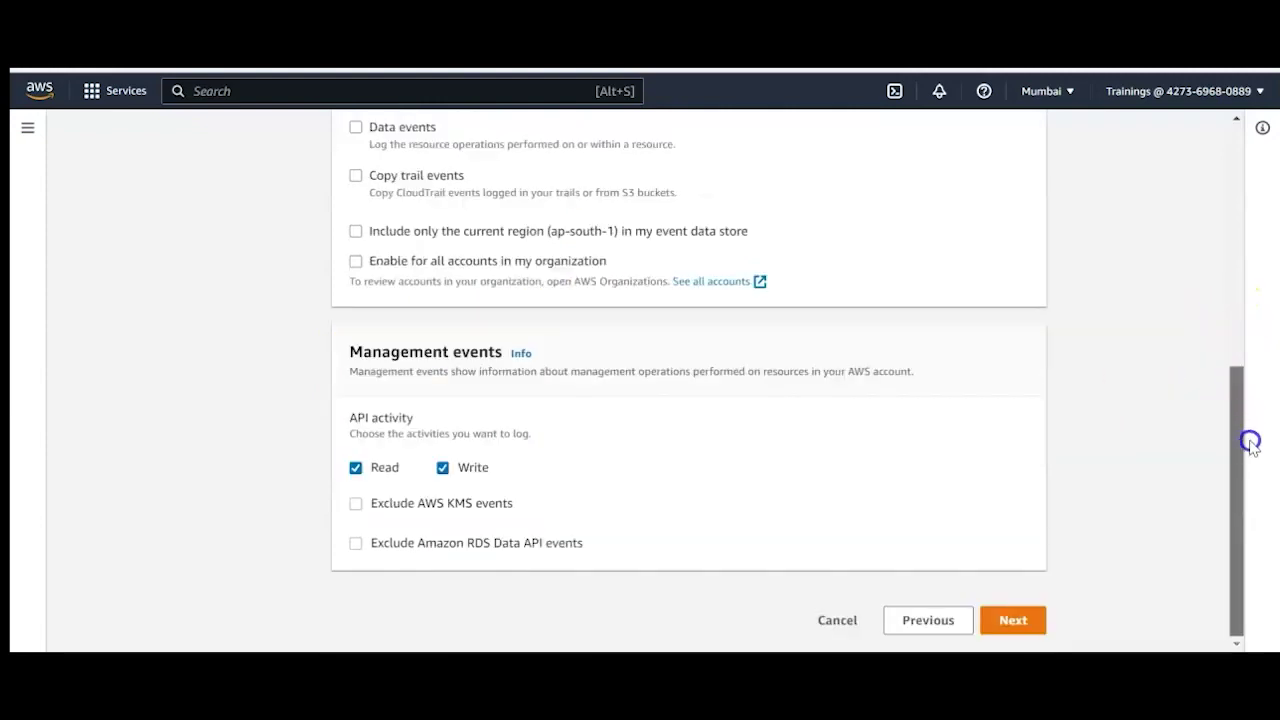
{"action": "left_click", "coordinate": [1020, 624]}
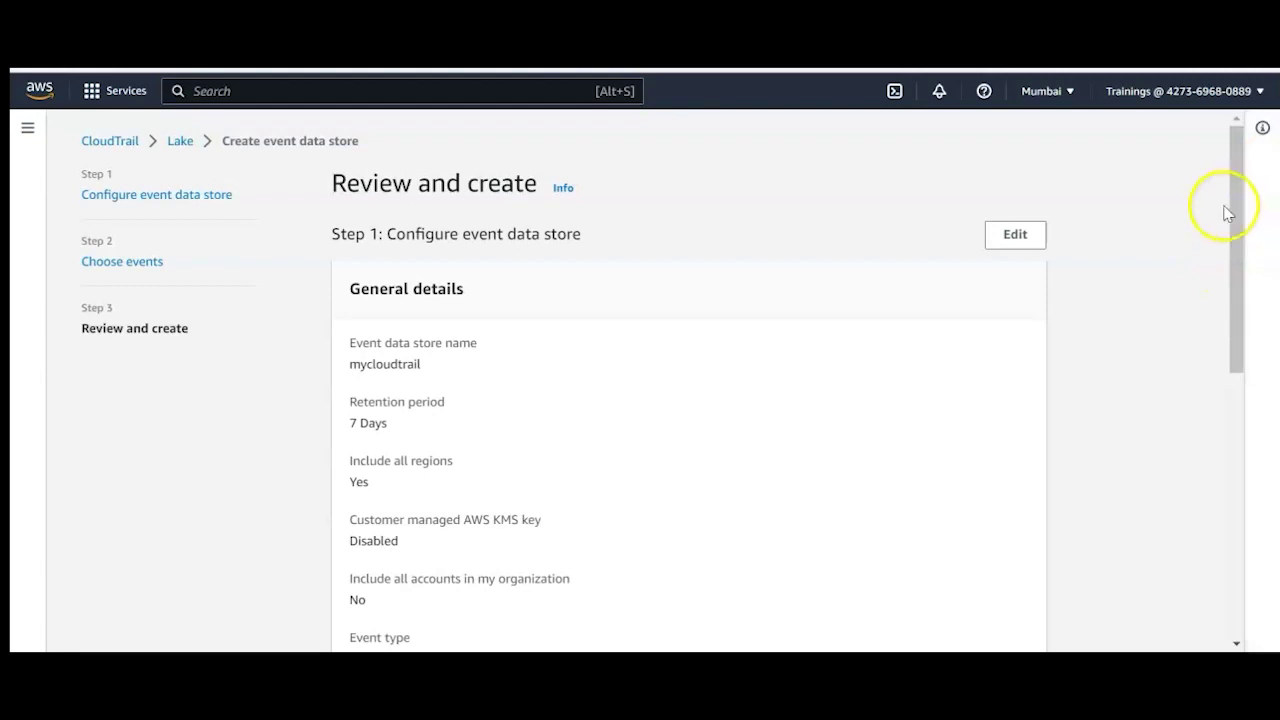
{"action": "left_click_drag", "start_coordinate": [1241, 226], "coordinate": [1266, 523]}
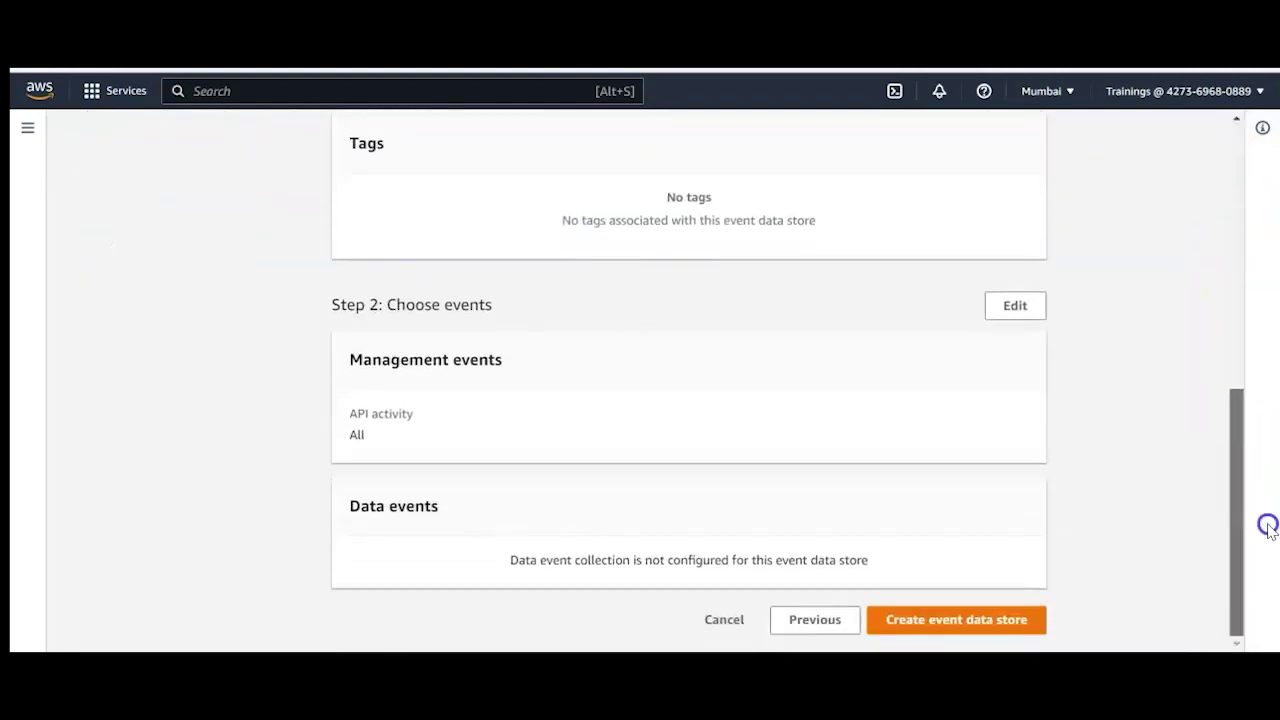
{"action": "left_click", "coordinate": [960, 620]}
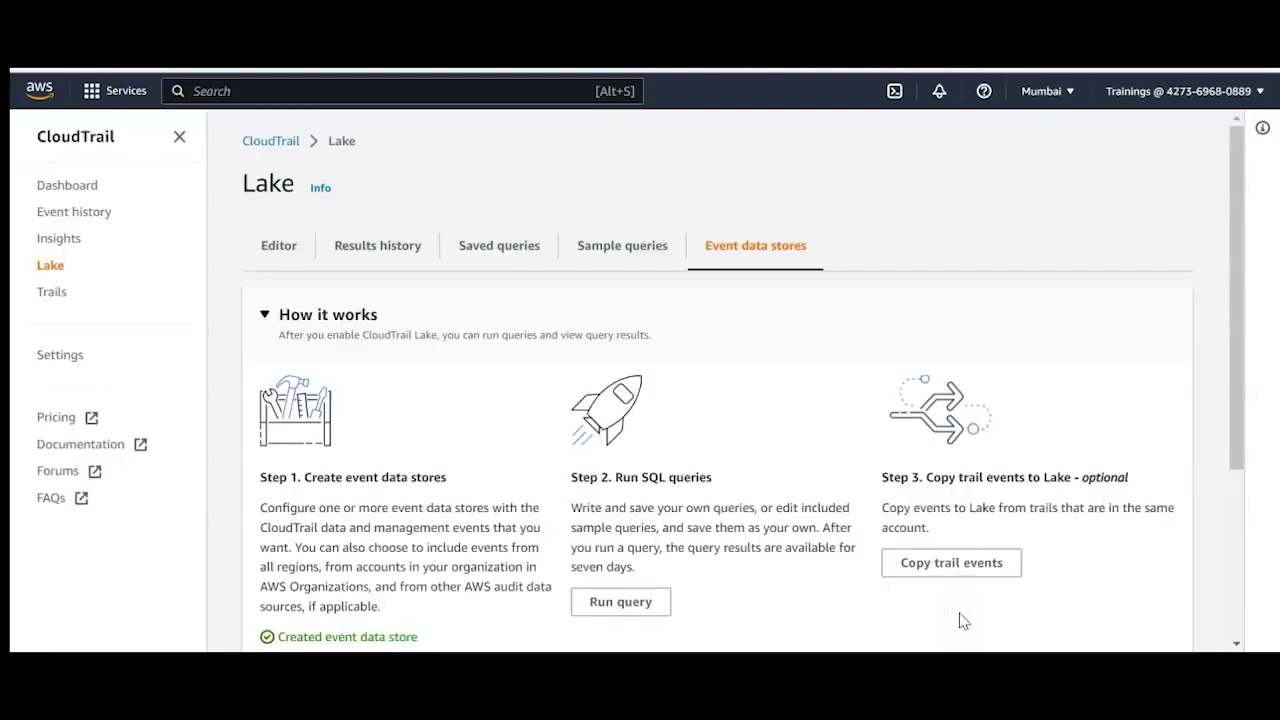
Check the status of the mycloudtrail event data store and refresh the list of stores
{"action": "left_click_drag", "start_coordinate": [1237, 400], "coordinate": [1240, 574]}
{"action": "left_click", "coordinate": [257, 568]}
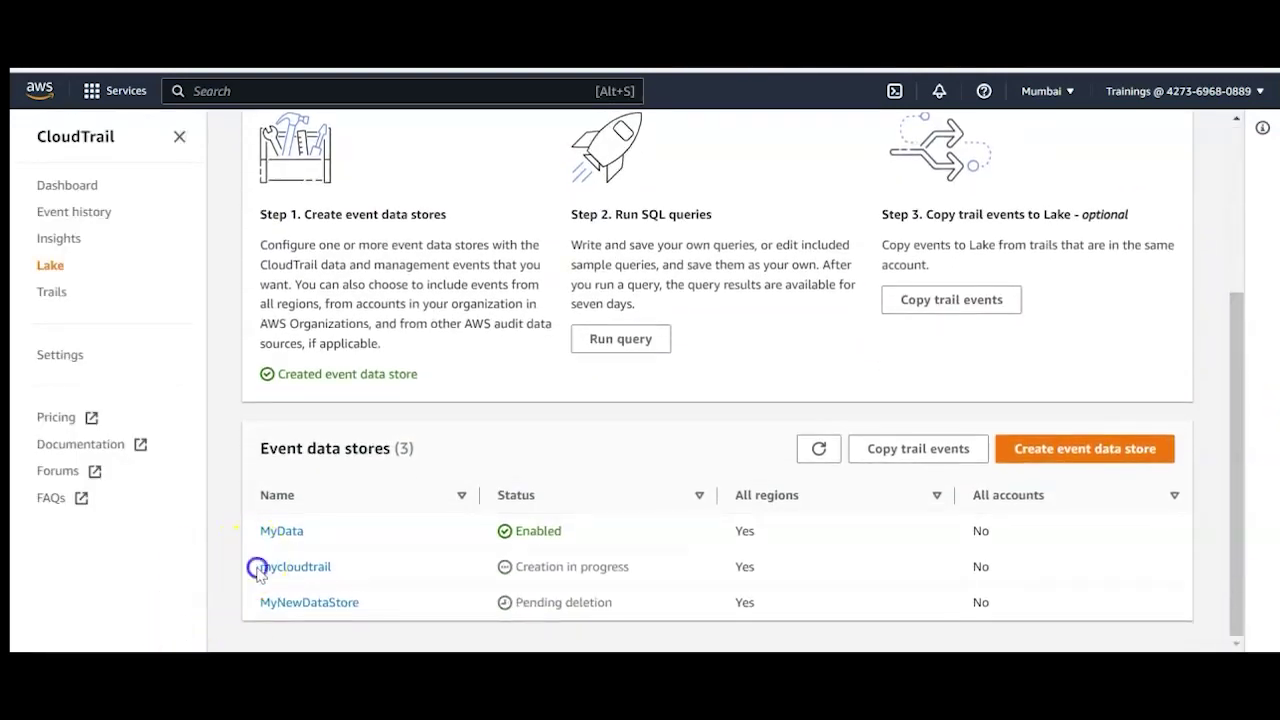
{"action": "left_click_drag", "start_coordinate": [257, 568], "coordinate": [1045, 570]}
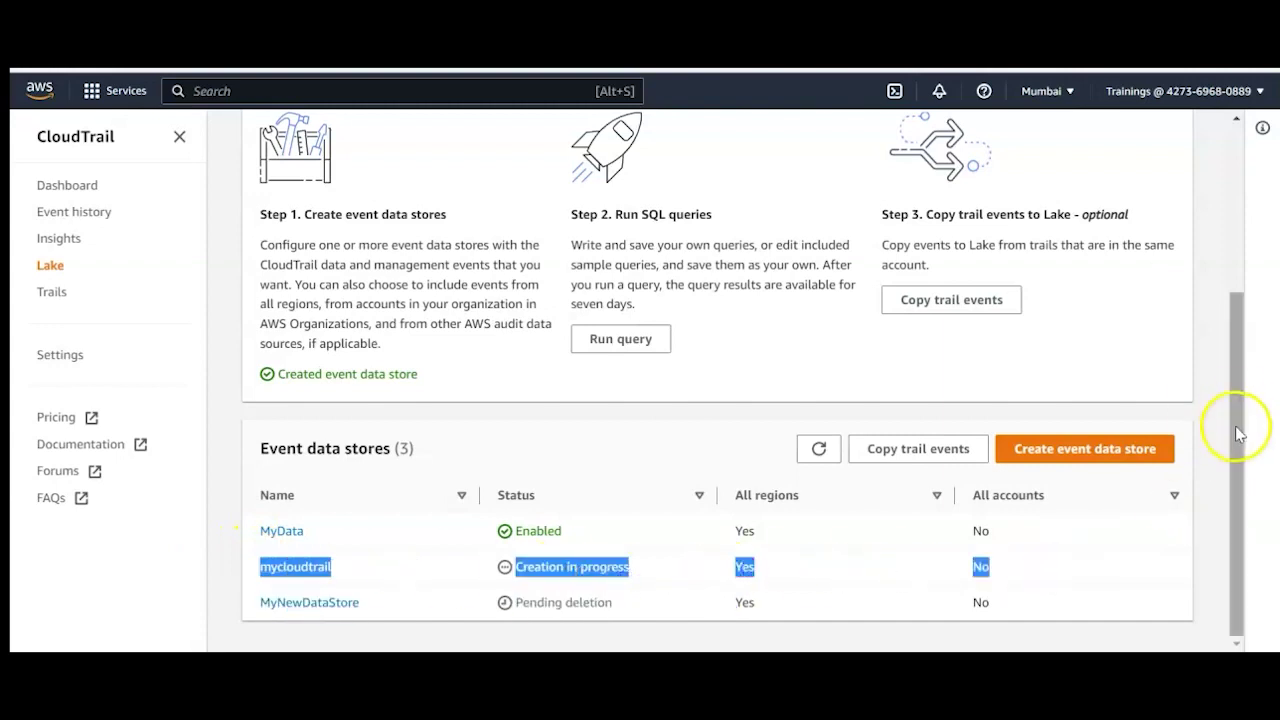
{"action": "left_click", "coordinate": [818, 448]}
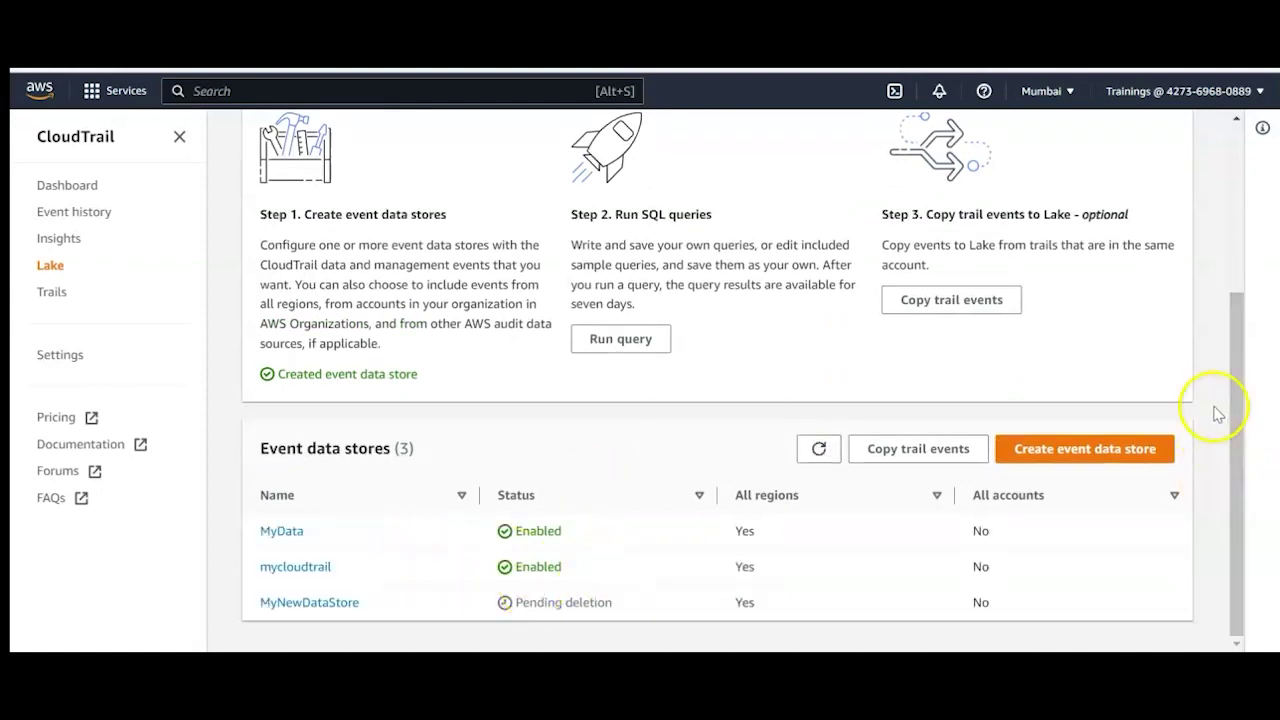
Examine the first two pages of Lake's sample queries, including their descriptions and SQL
{"action": "scroll", "coordinate": [1231, 426], "scroll_direction": "up", "scroll_amount": 3}
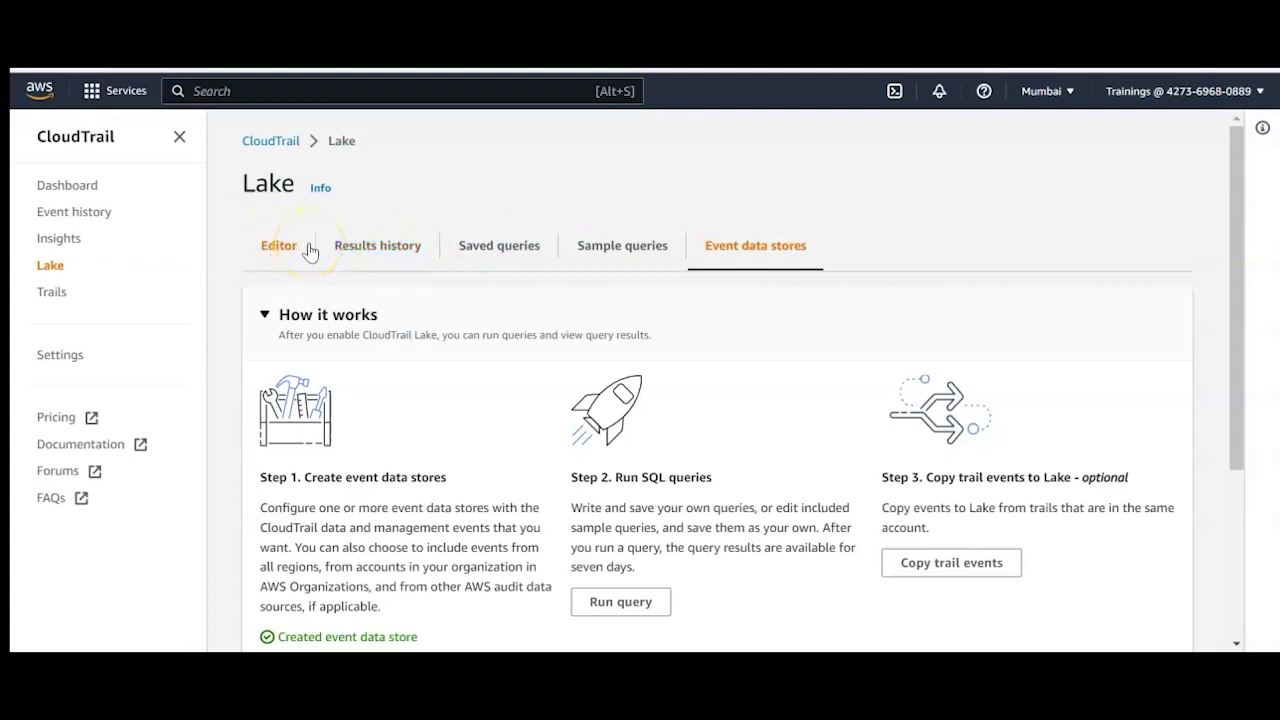
{"action": "left_click", "coordinate": [634, 245]}
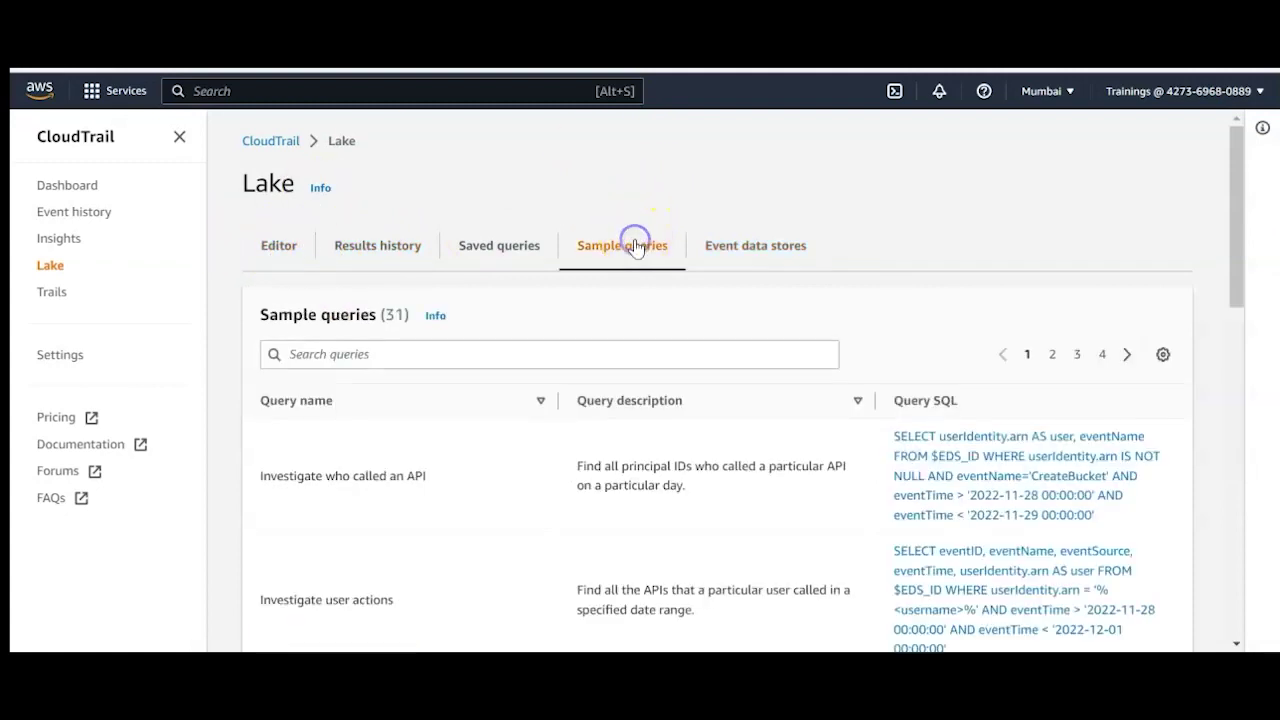
{"action": "left_click_drag", "start_coordinate": [1237, 194], "coordinate": [1238, 526]}
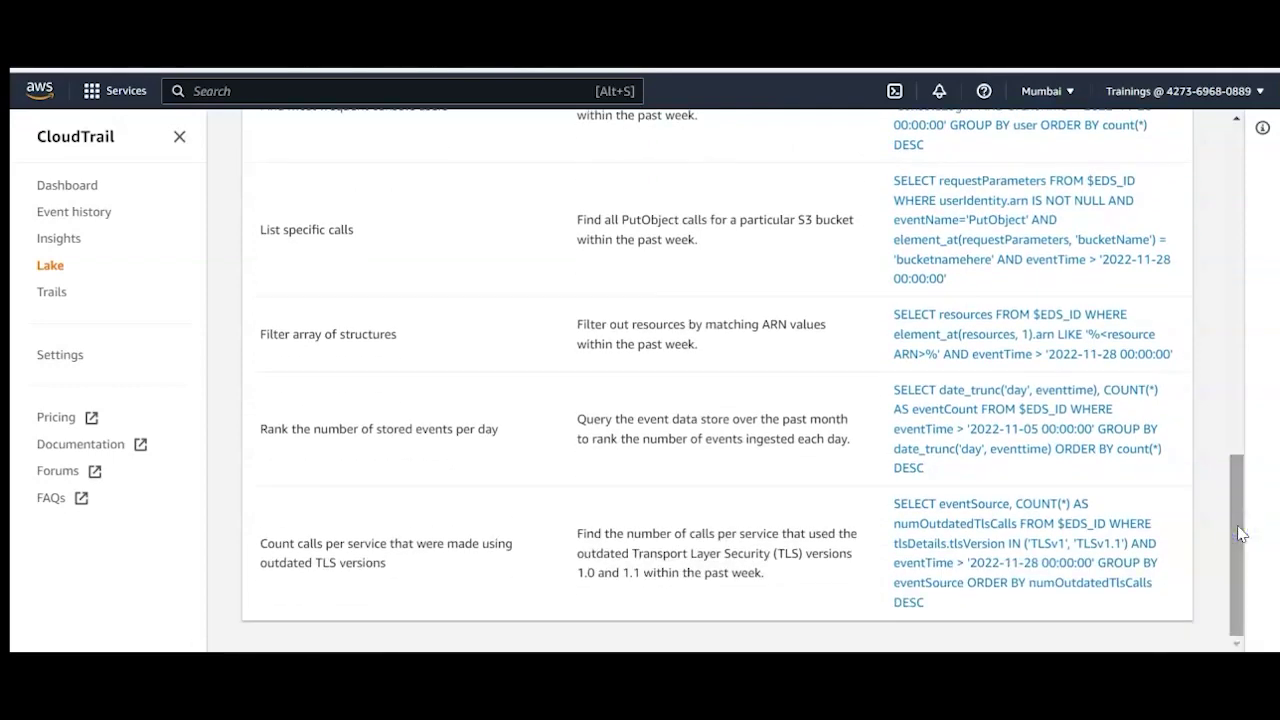
{"action": "left_click_drag", "start_coordinate": [1237, 525], "coordinate": [1258, 208]}
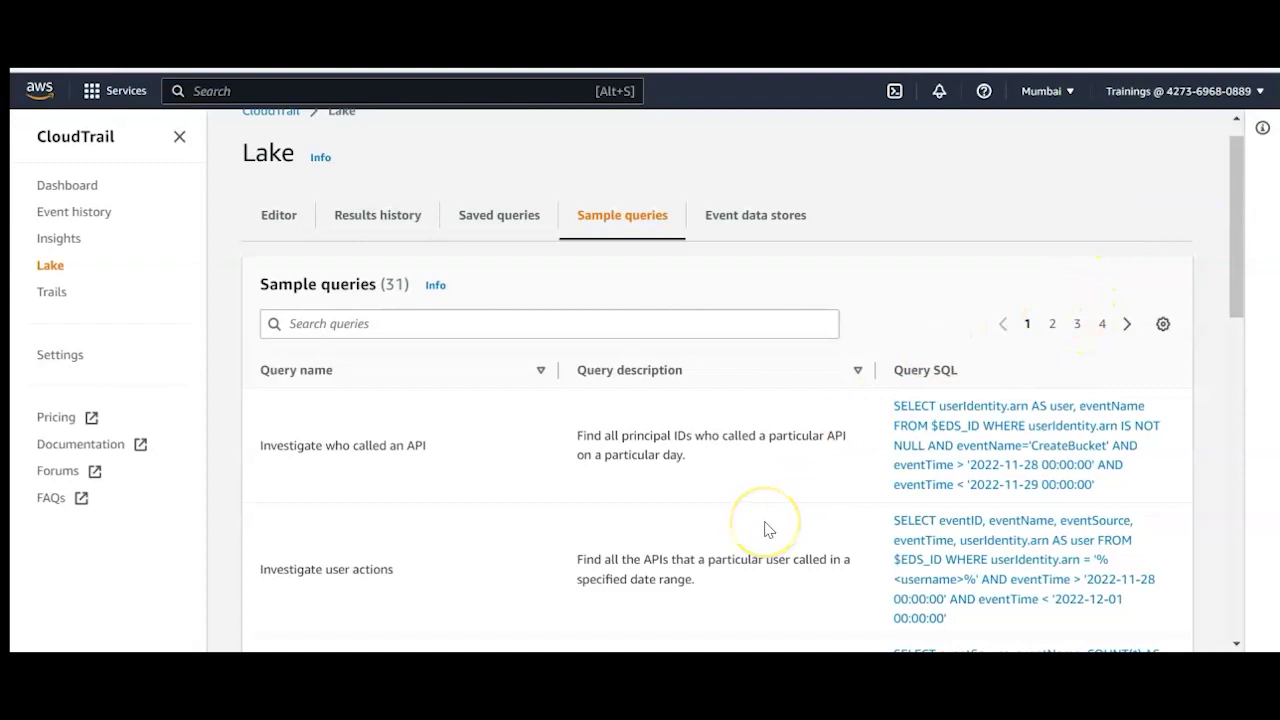
{"action": "left_click", "coordinate": [1053, 325]}
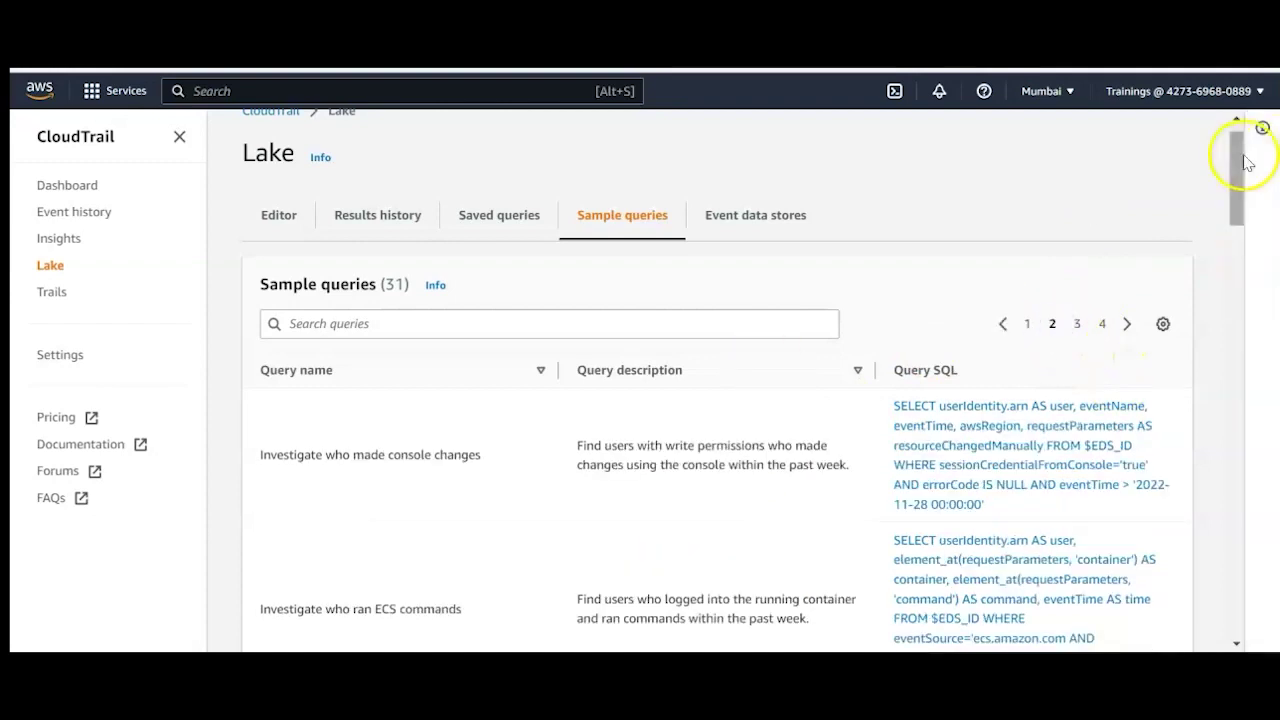
{"action": "left_click_drag", "start_coordinate": [1237, 157], "coordinate": [1265, 160]}
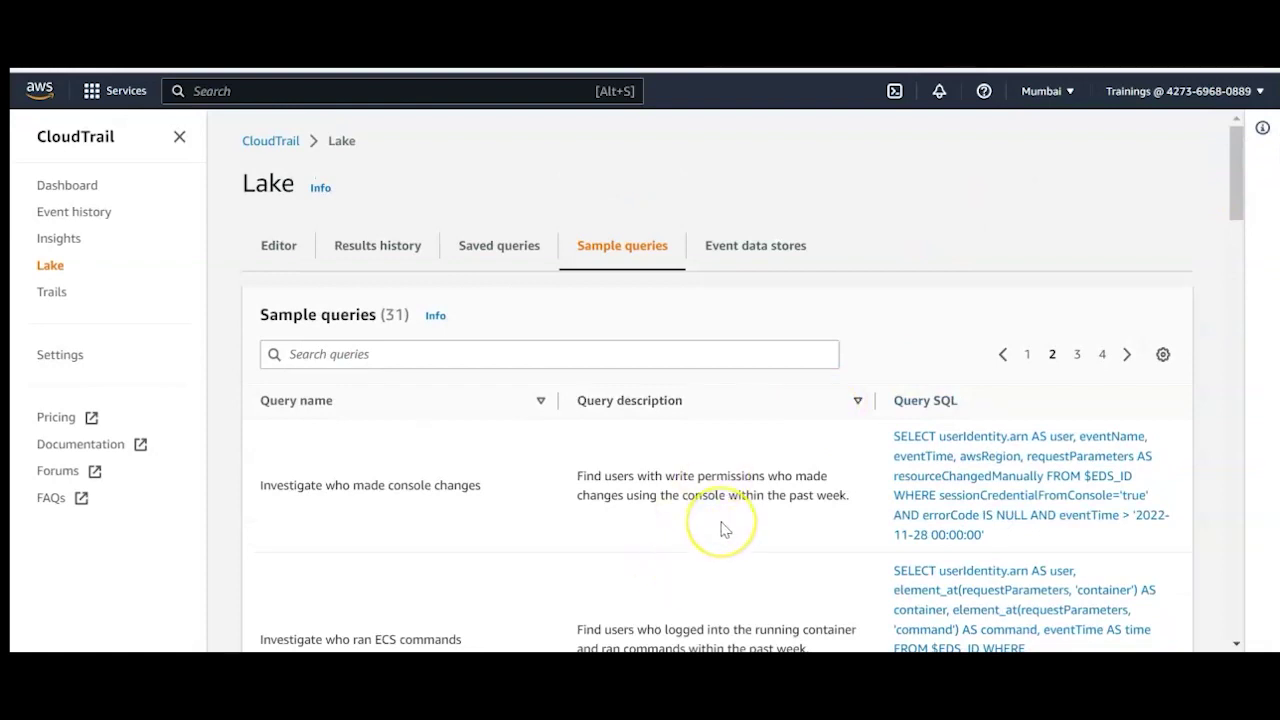
Select mycloudtrail as the event data store in Lake's query editor
{"action": "left_click", "coordinate": [276, 250]}
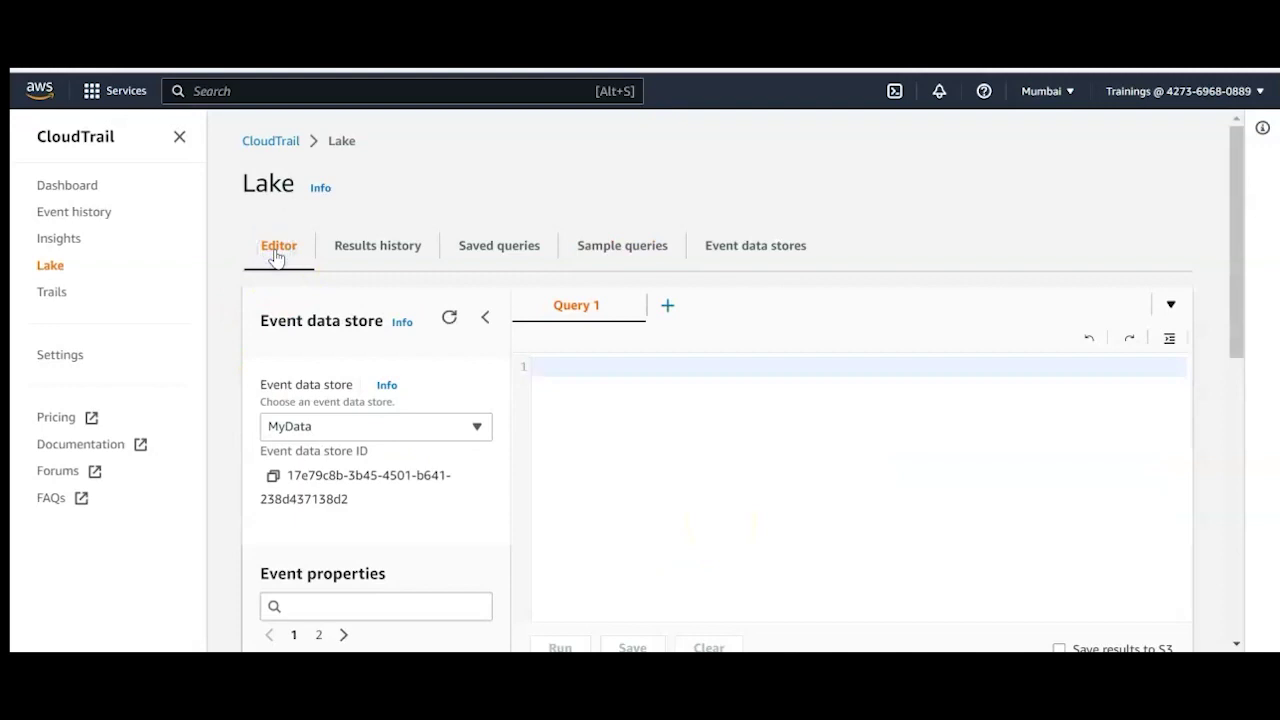
{"action": "left_click", "coordinate": [447, 427]}
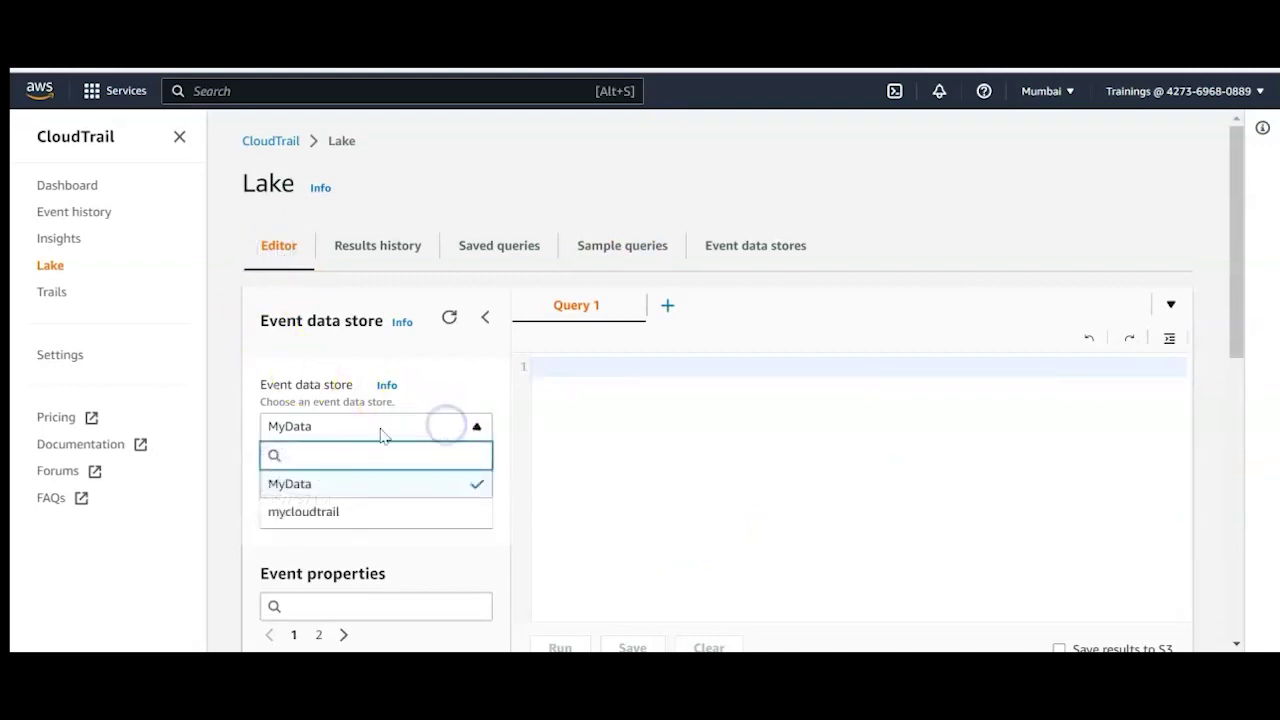
{"action": "left_click", "coordinate": [330, 515]}
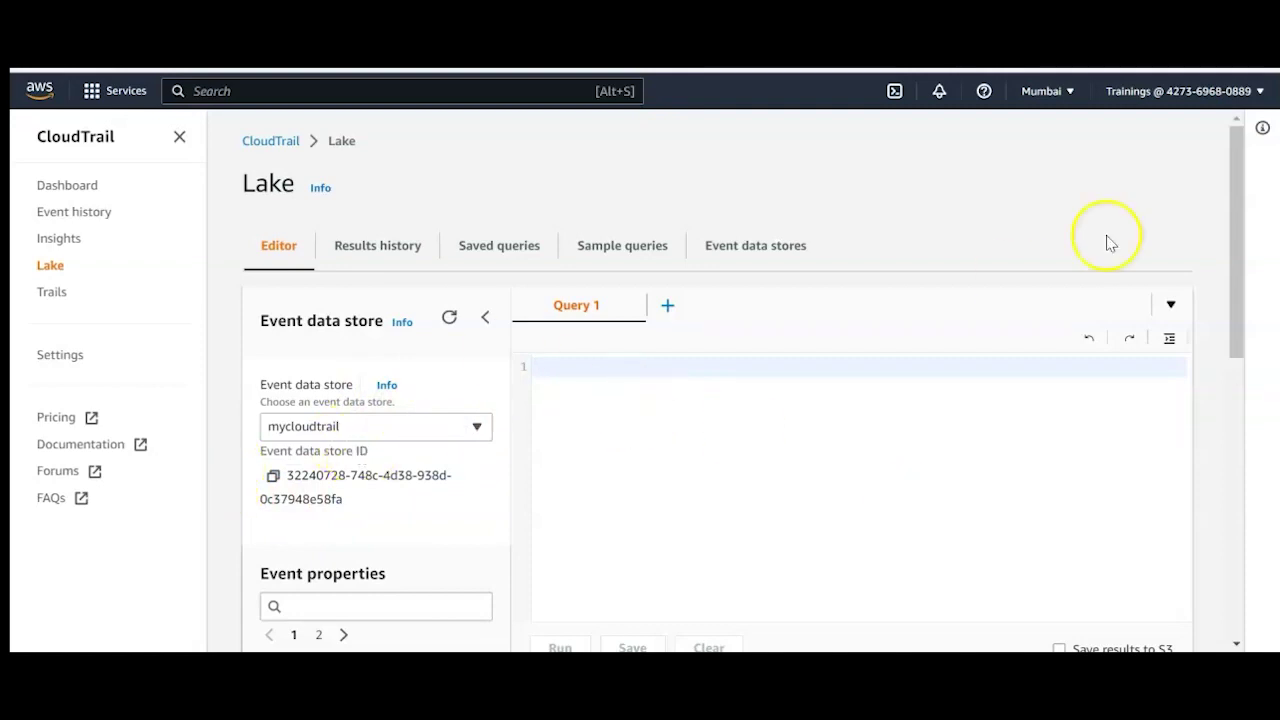
{"action": "left_click_drag", "start_coordinate": [1234, 263], "coordinate": [1240, 290]}
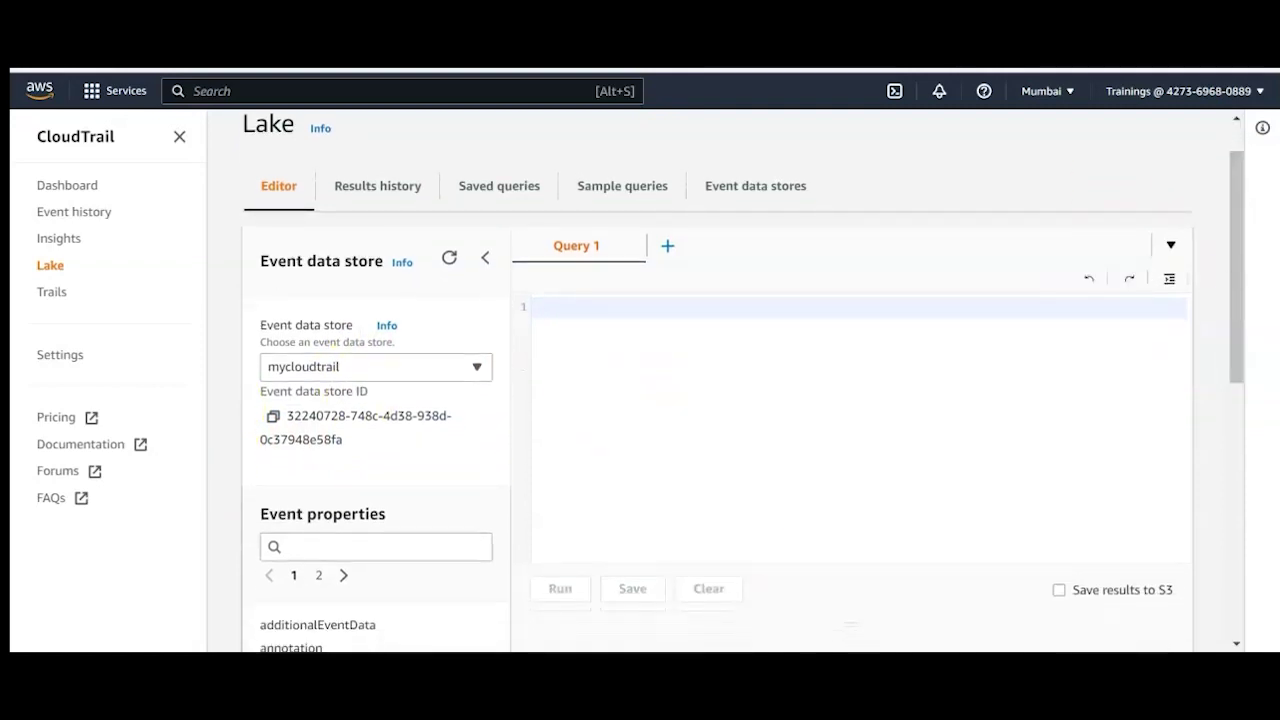
Copy the whole CreateBucket query from the text file and paste it into the Query 1 editor
{"action": "key", "text": "alt+Tab"}
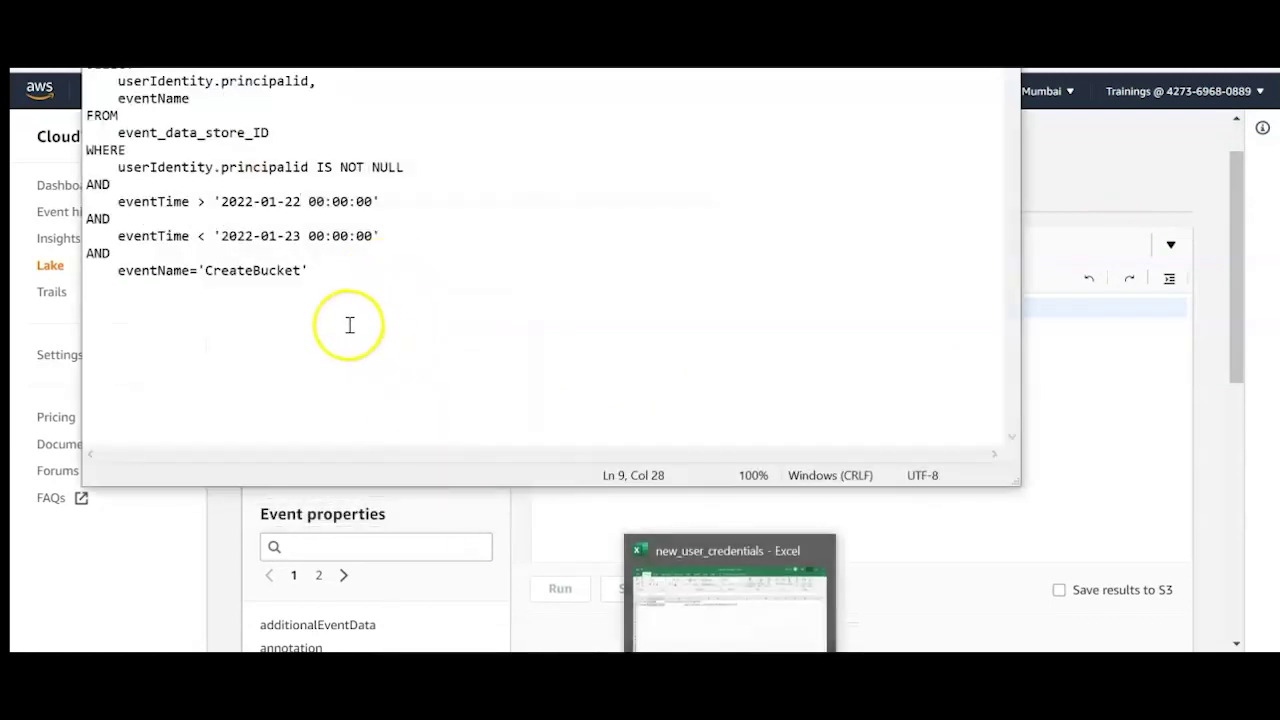
{"action": "left_click_drag", "start_coordinate": [349, 323], "coordinate": [86, 66]}
{"action": "key", "text": "ctrl+c"}
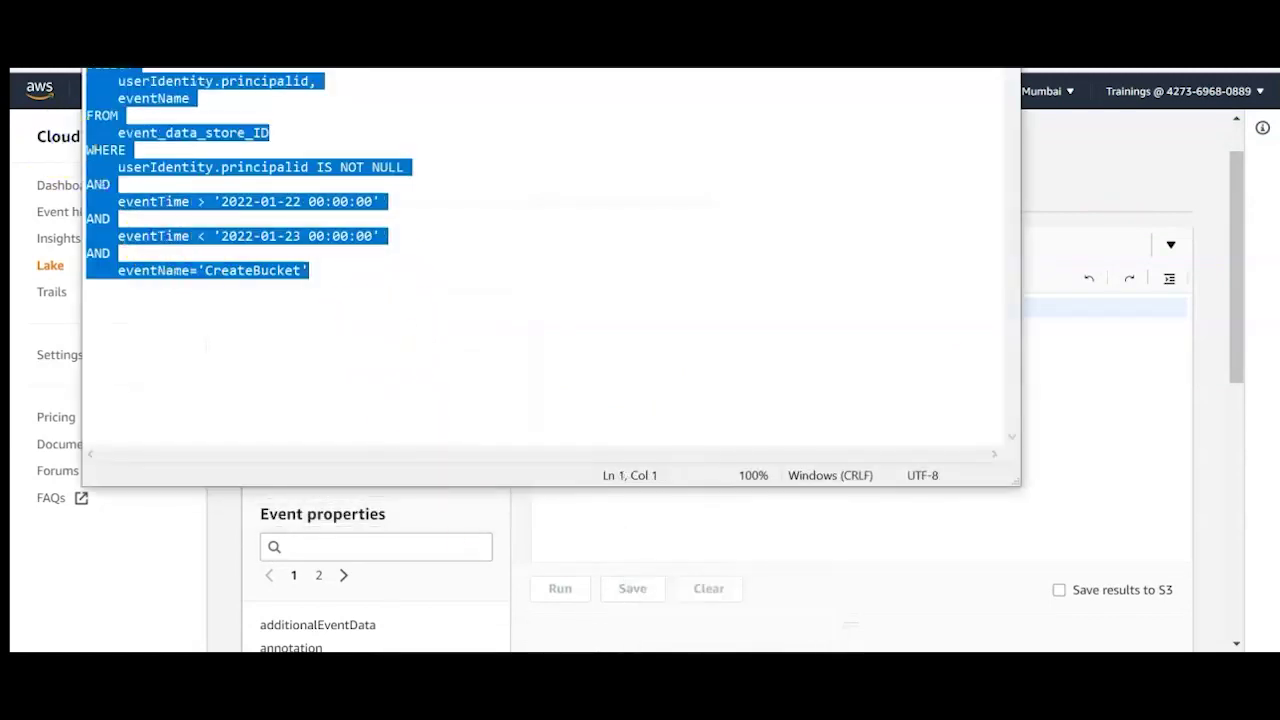
{"action": "key", "text": "alt+Tab"}
{"action": "left_click", "coordinate": [617, 316]}
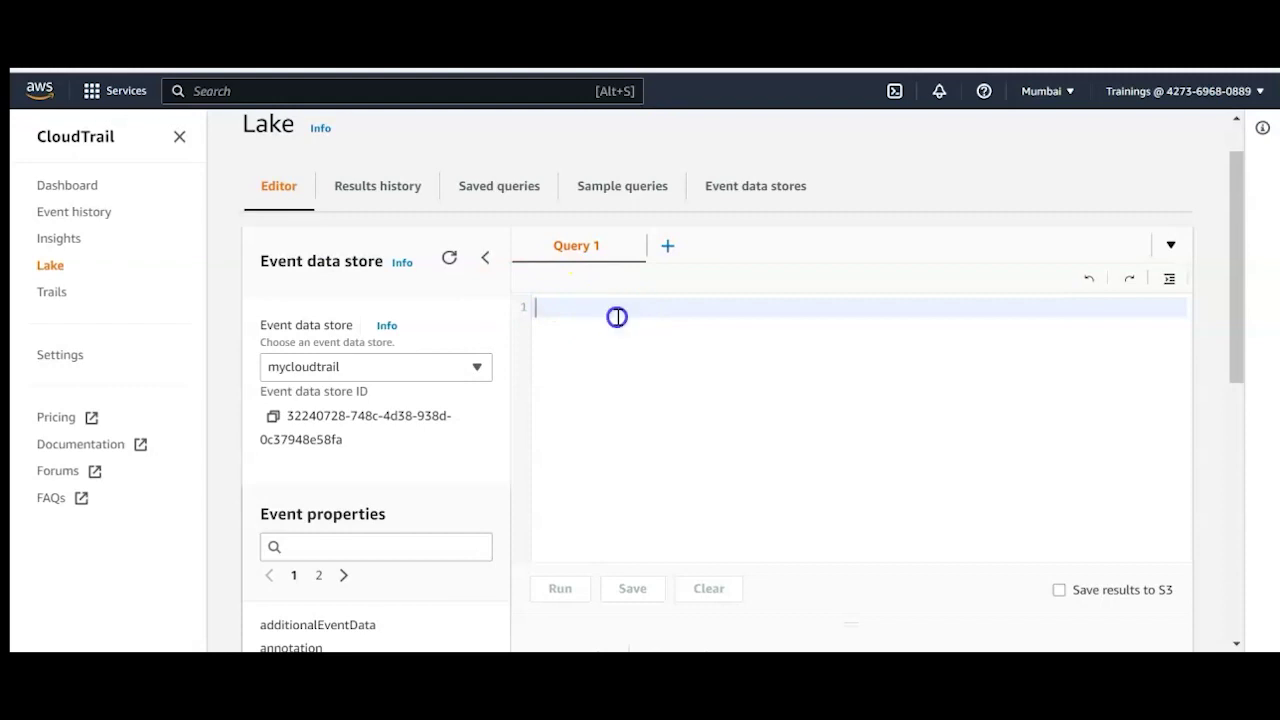
{"action": "key", "text": "ctrl+v"}
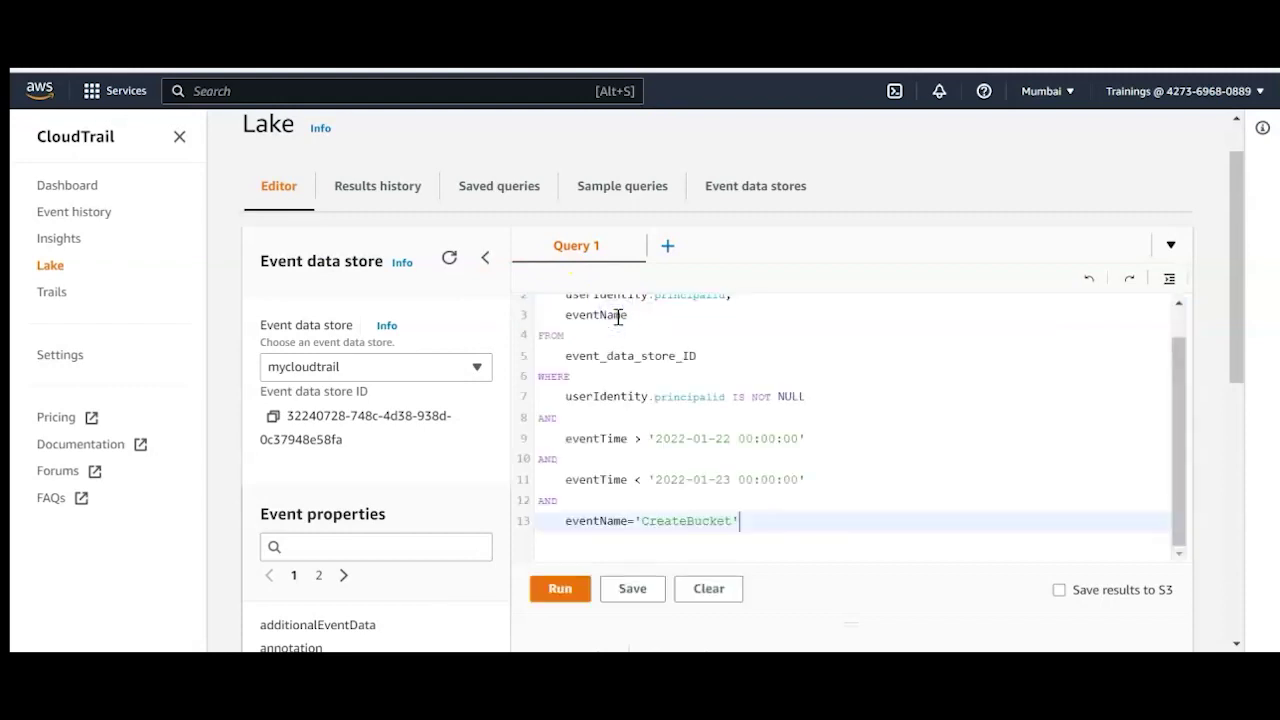
{"action": "left_click", "coordinate": [730, 438]}
{"action": "key", "text": "BackSpace"}
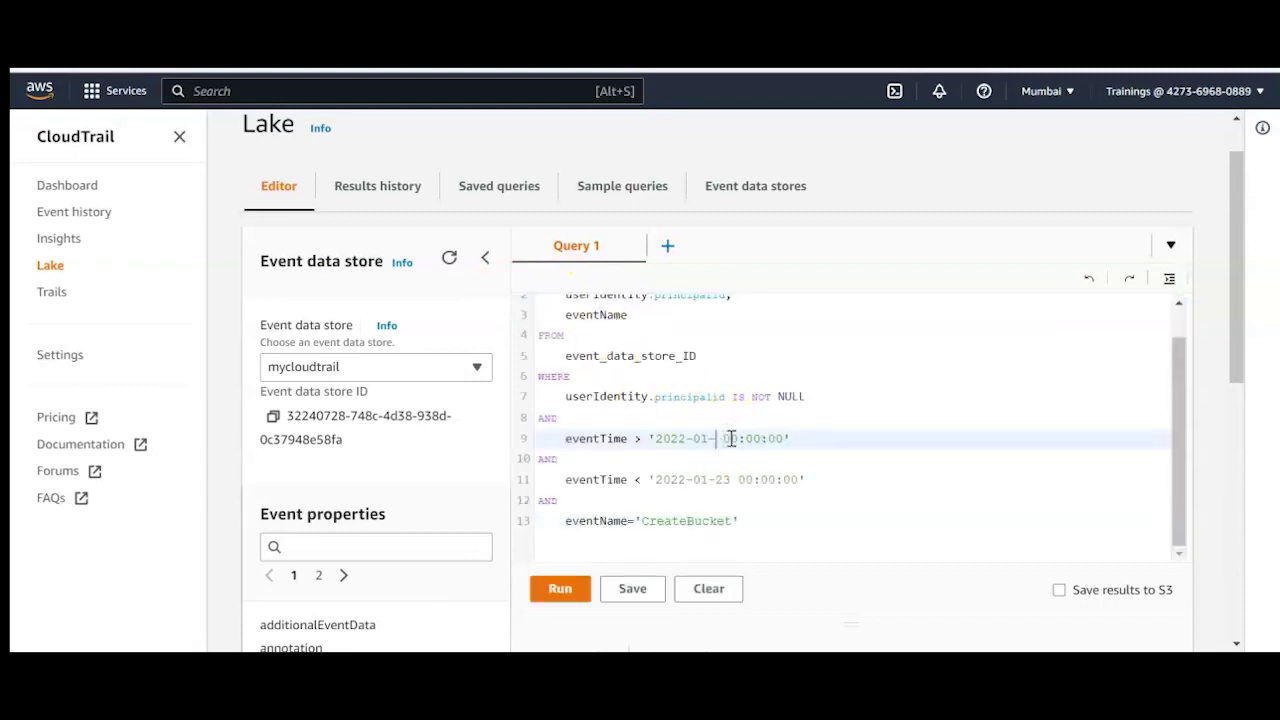
{"action": "left_click", "coordinate": [712, 441]}
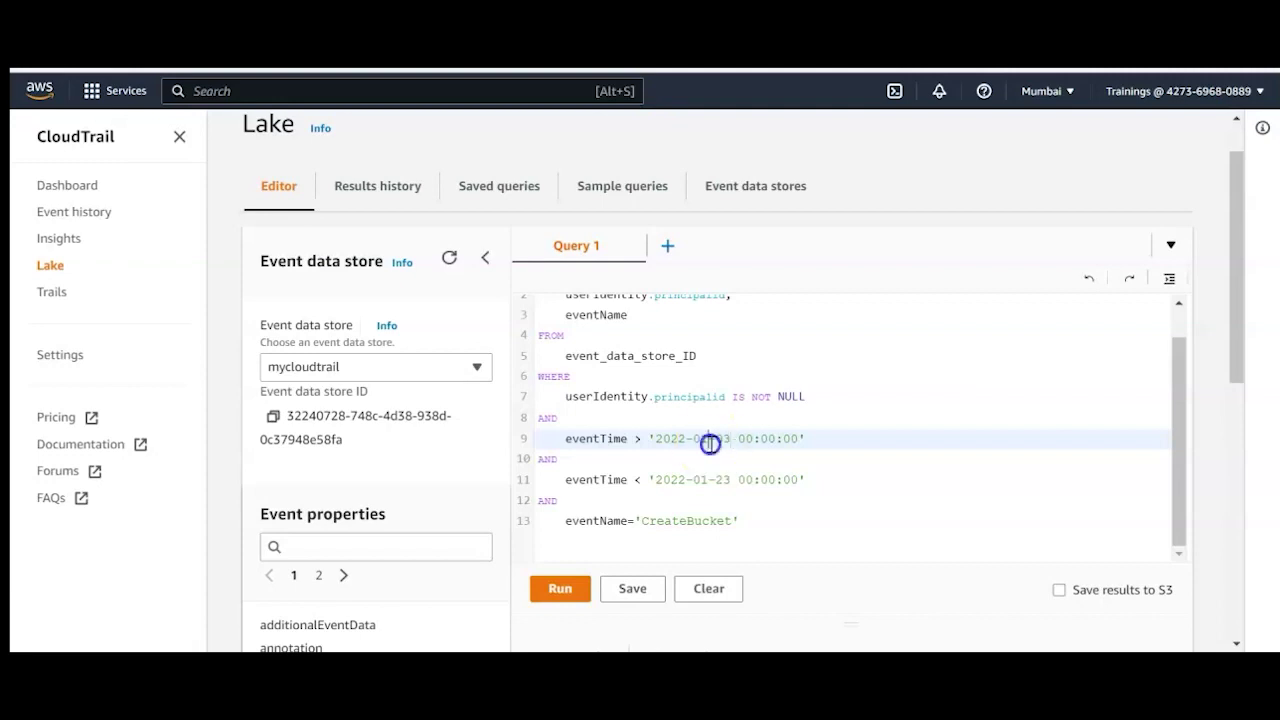
{"action": "key", "text": "BackSpace"}
{"action": "key", "text": "BackSpace"}
{"action": "left_click", "coordinate": [732, 482]}
{"action": "key", "text": "BackSpace"}
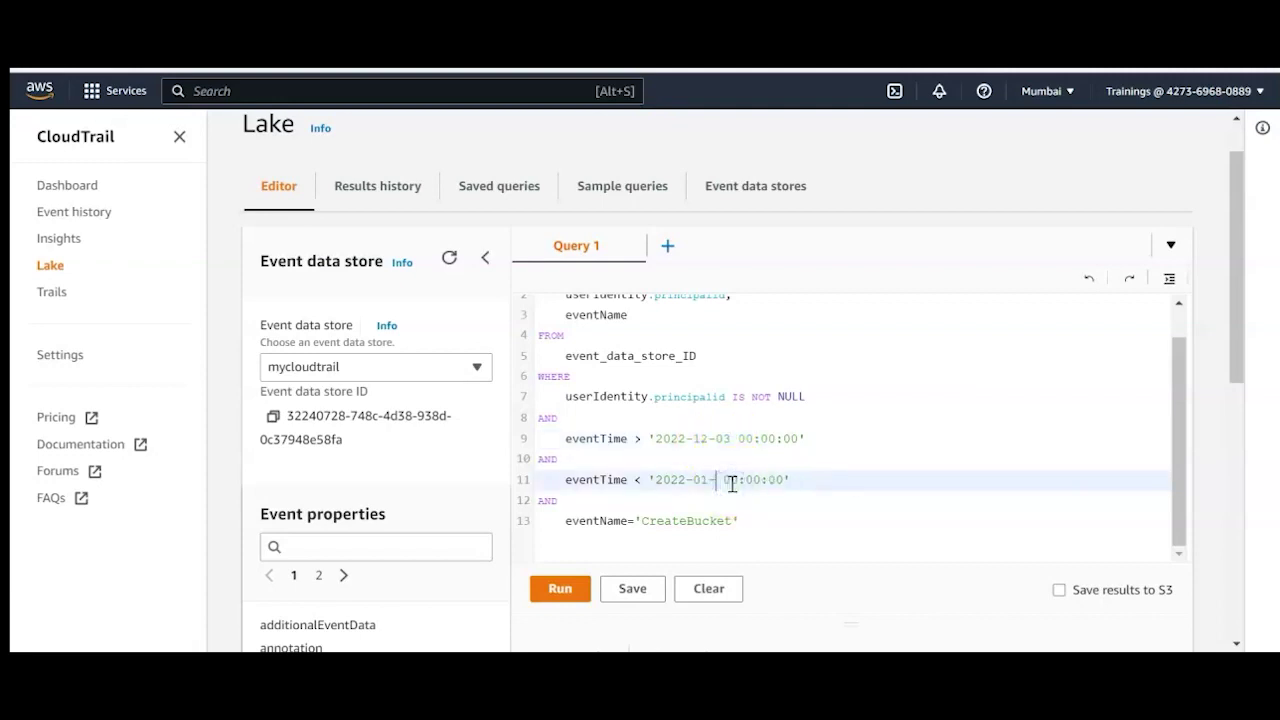
{"action": "left_click", "coordinate": [708, 482]}
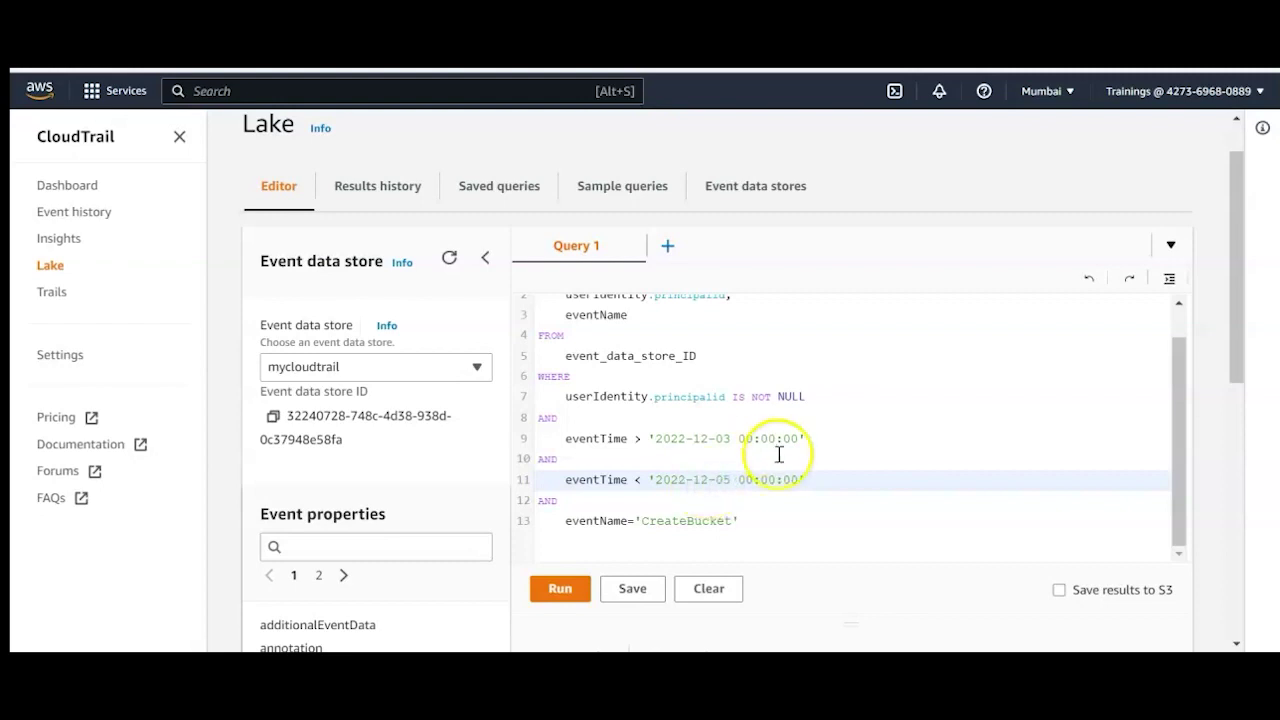
{"action": "left_click", "coordinate": [757, 480]}
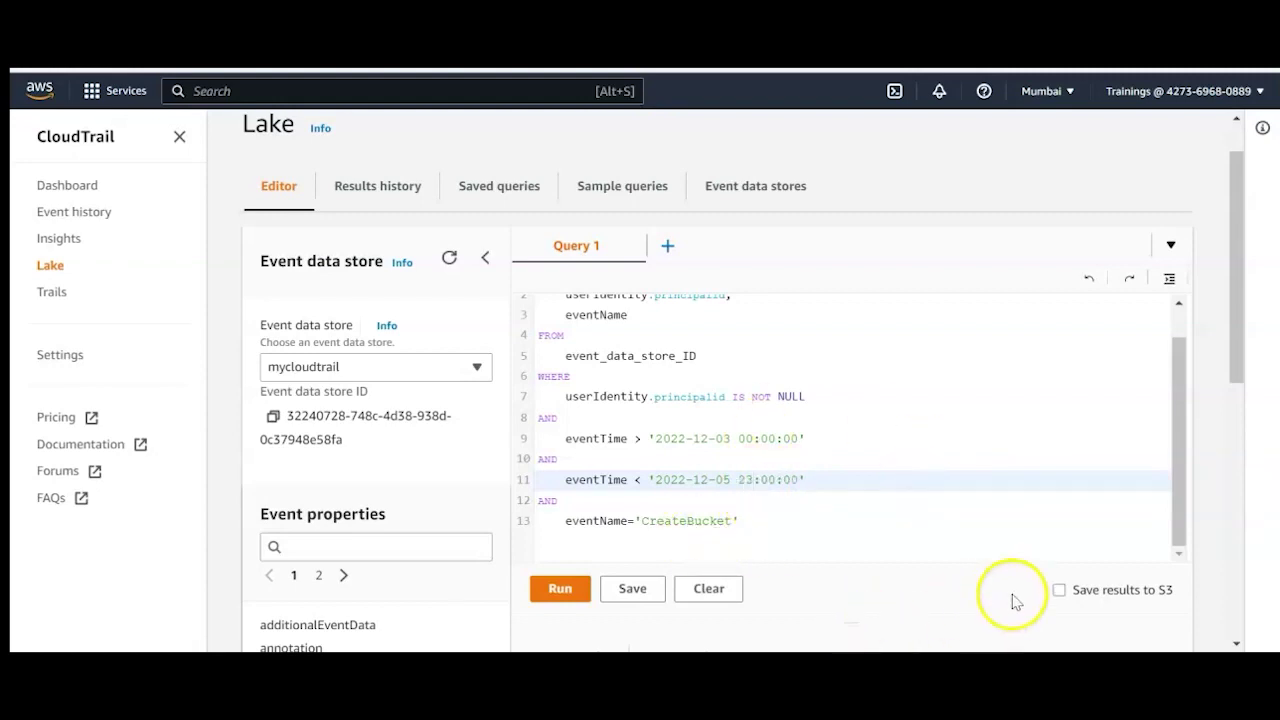
Replace the event_data_store_ID placeholder in the FROM clause with the copied ID of the mycloudtrail data store
{"action": "left_click_drag", "start_coordinate": [1178, 526], "coordinate": [1198, 464]}
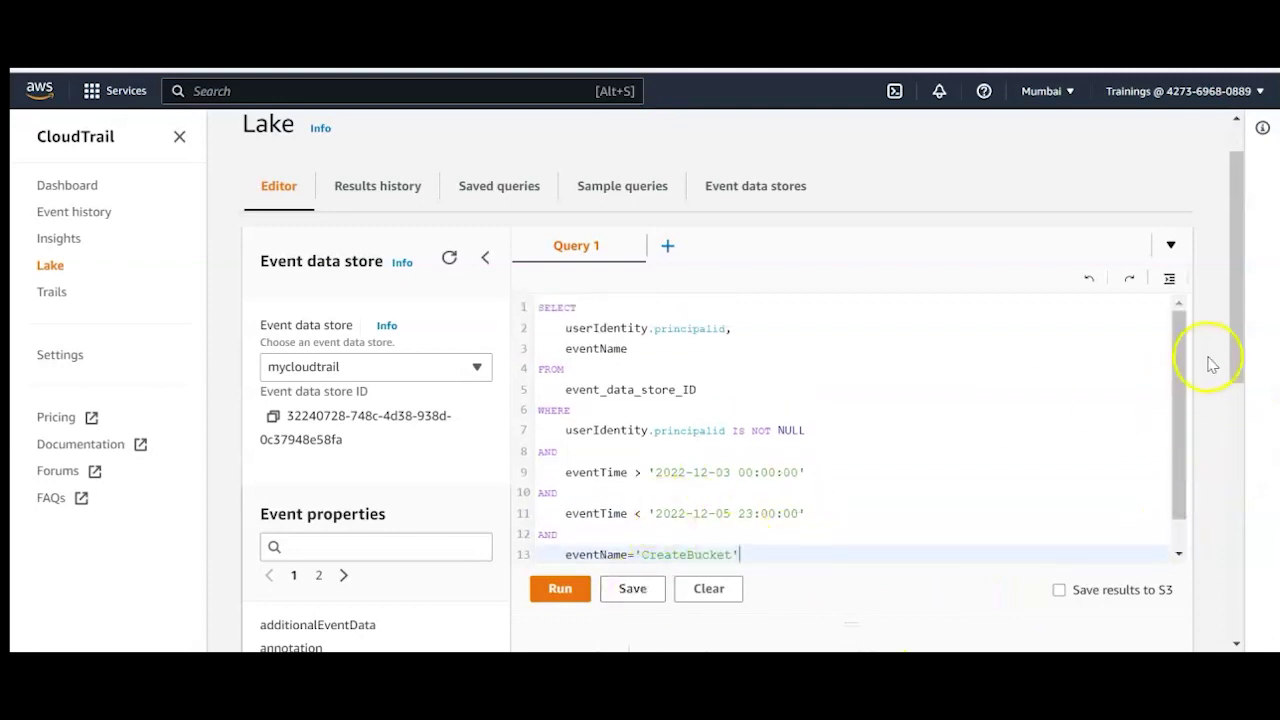
{"action": "left_click_drag", "start_coordinate": [1177, 371], "coordinate": [1178, 438]}
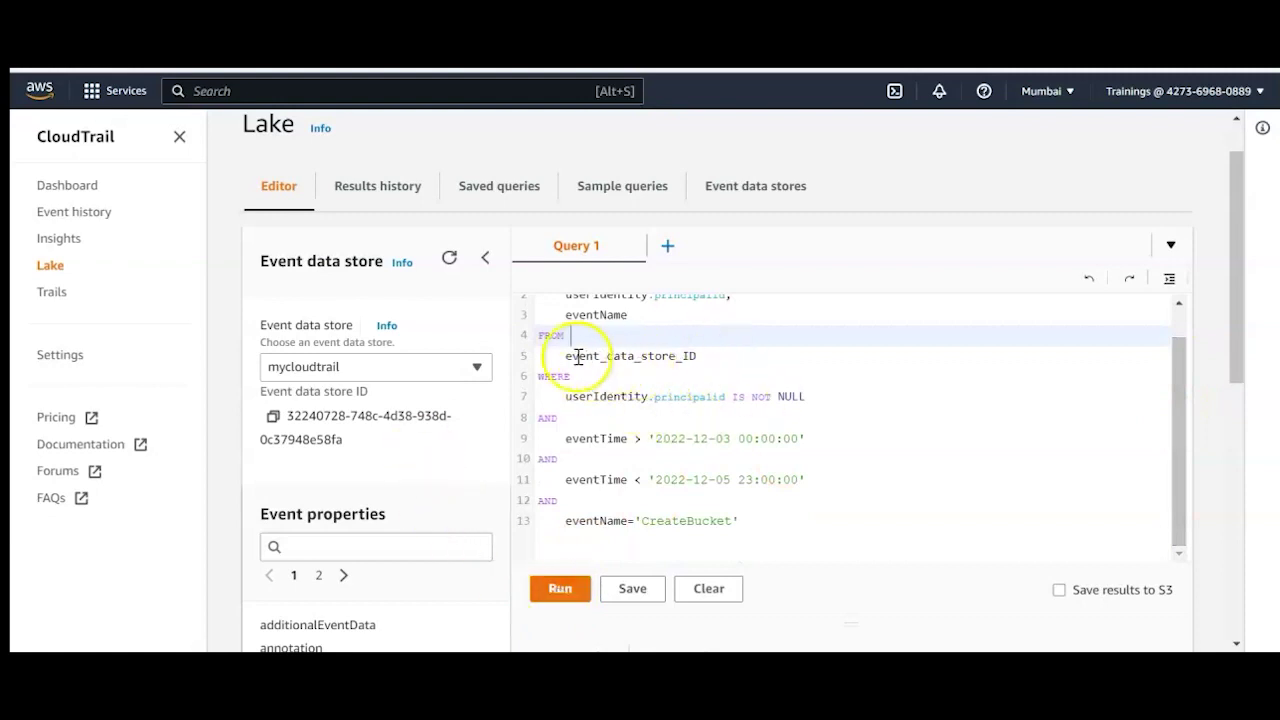
{"action": "left_click_drag", "start_coordinate": [567, 355], "coordinate": [682, 355]}
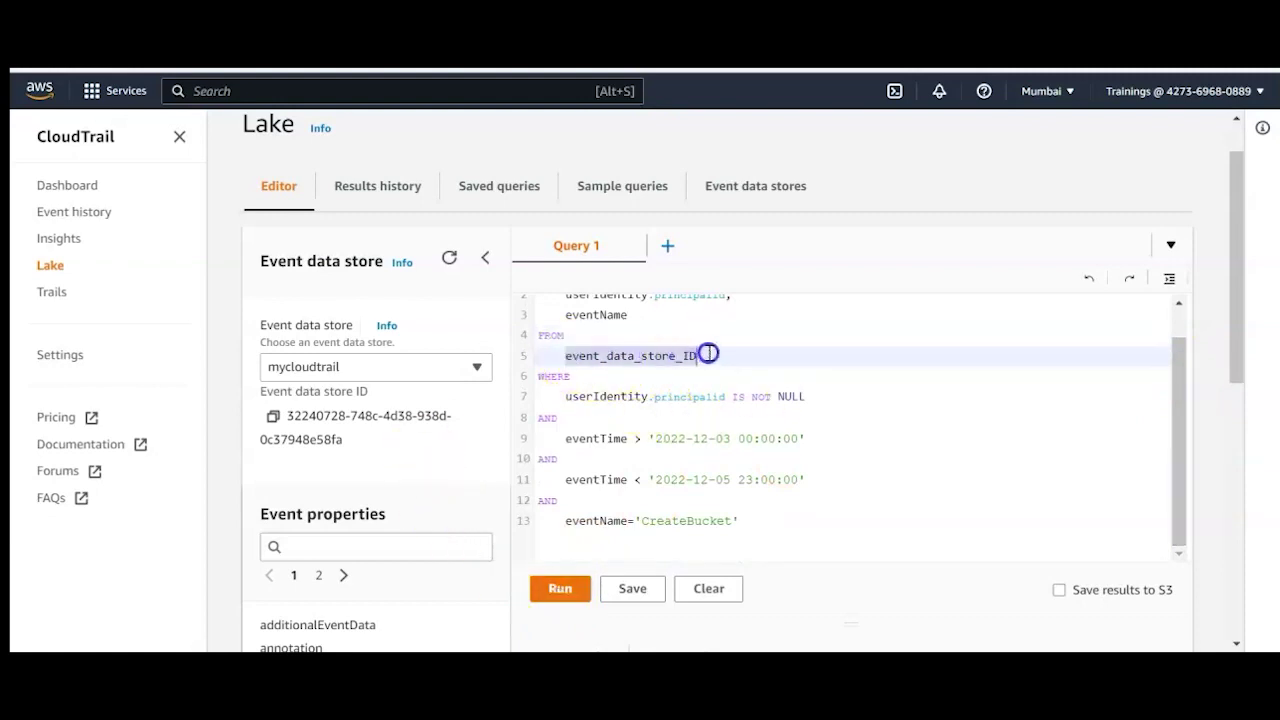
{"action": "left_click", "coordinate": [273, 418]}
{"action": "left_click", "coordinate": [553, 355]}
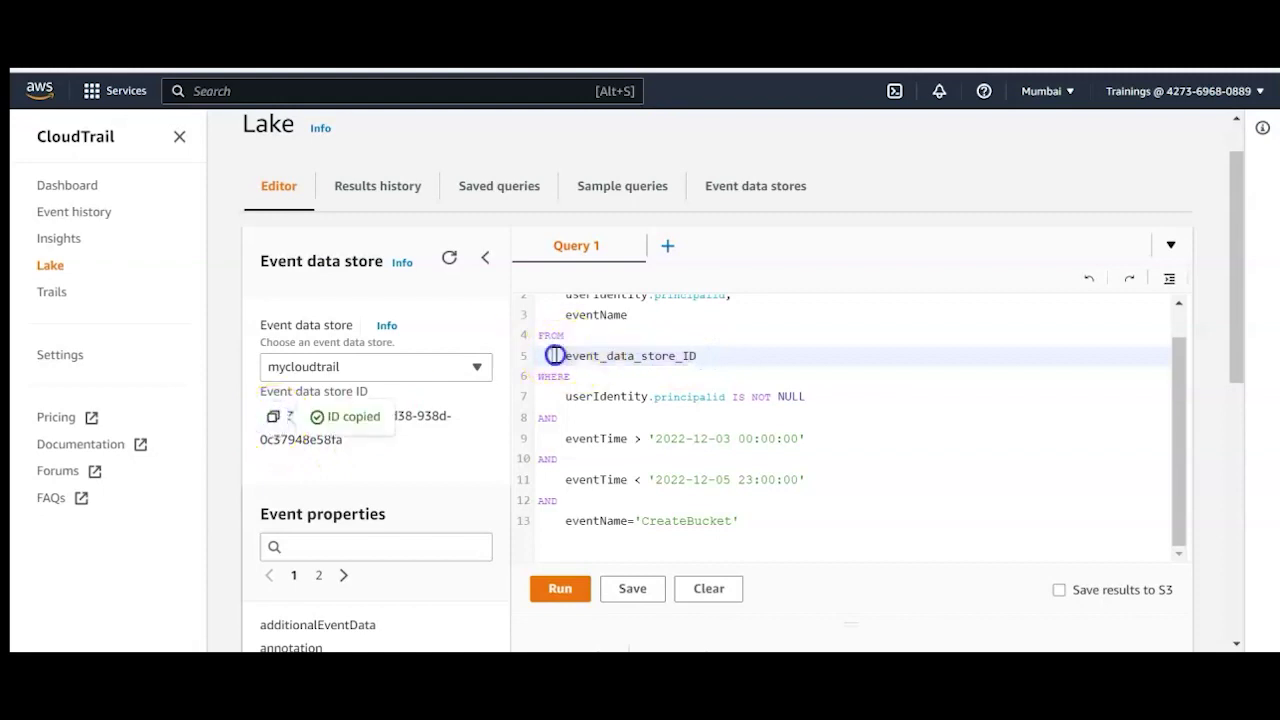
{"action": "left_click_drag", "start_coordinate": [566, 356], "coordinate": [671, 350]}
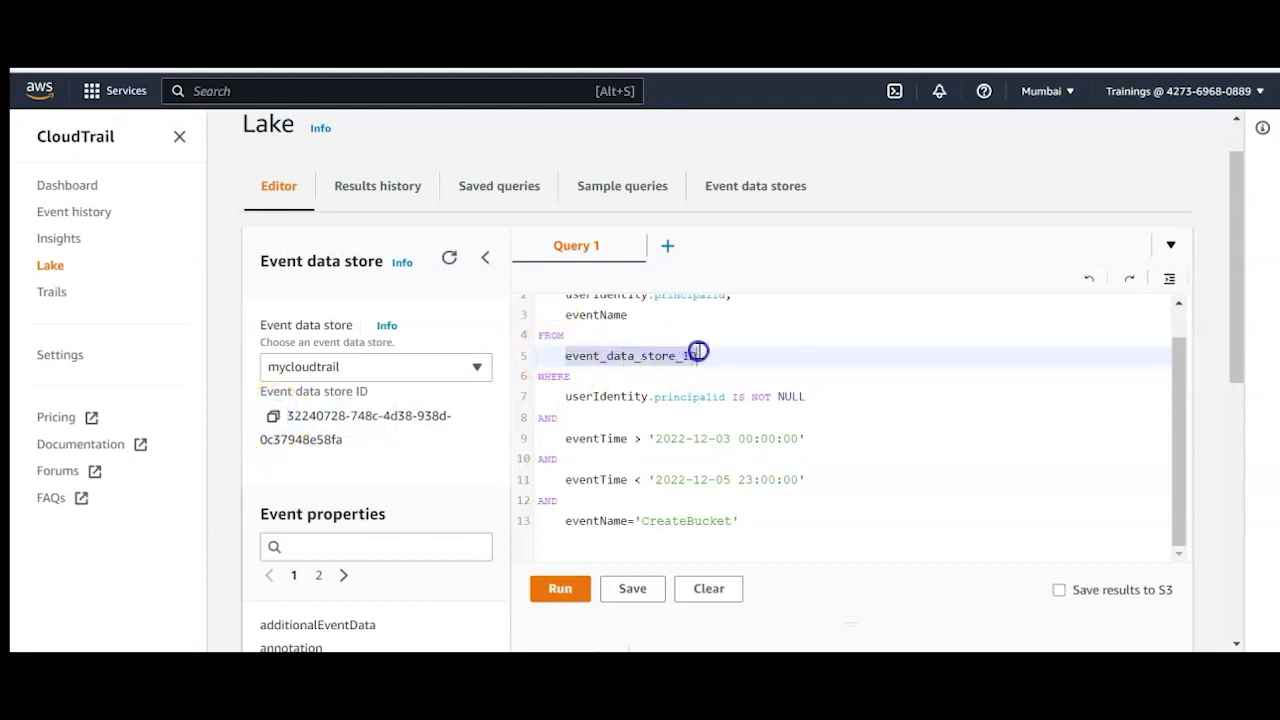
{"action": "key", "text": "ctrl+v"}
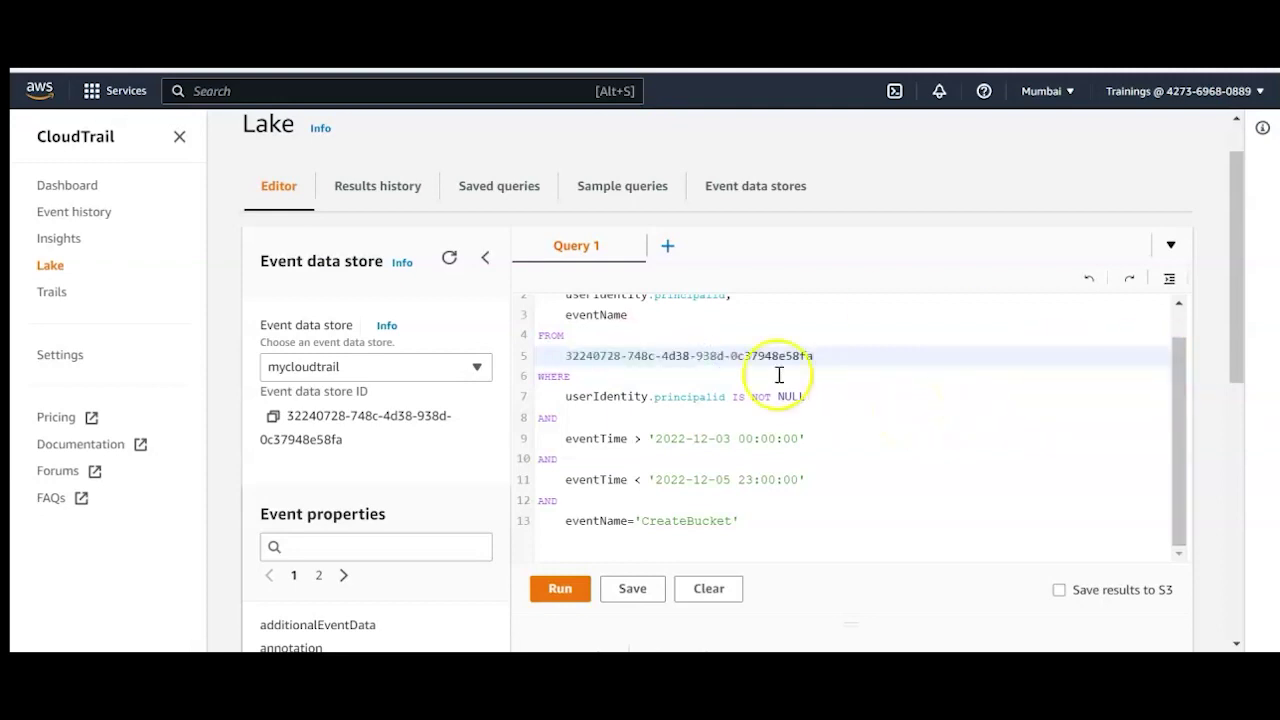
Run the CreateBucket query, and check the time stamp in its command output and the query results
{"action": "left_click", "coordinate": [557, 588]}
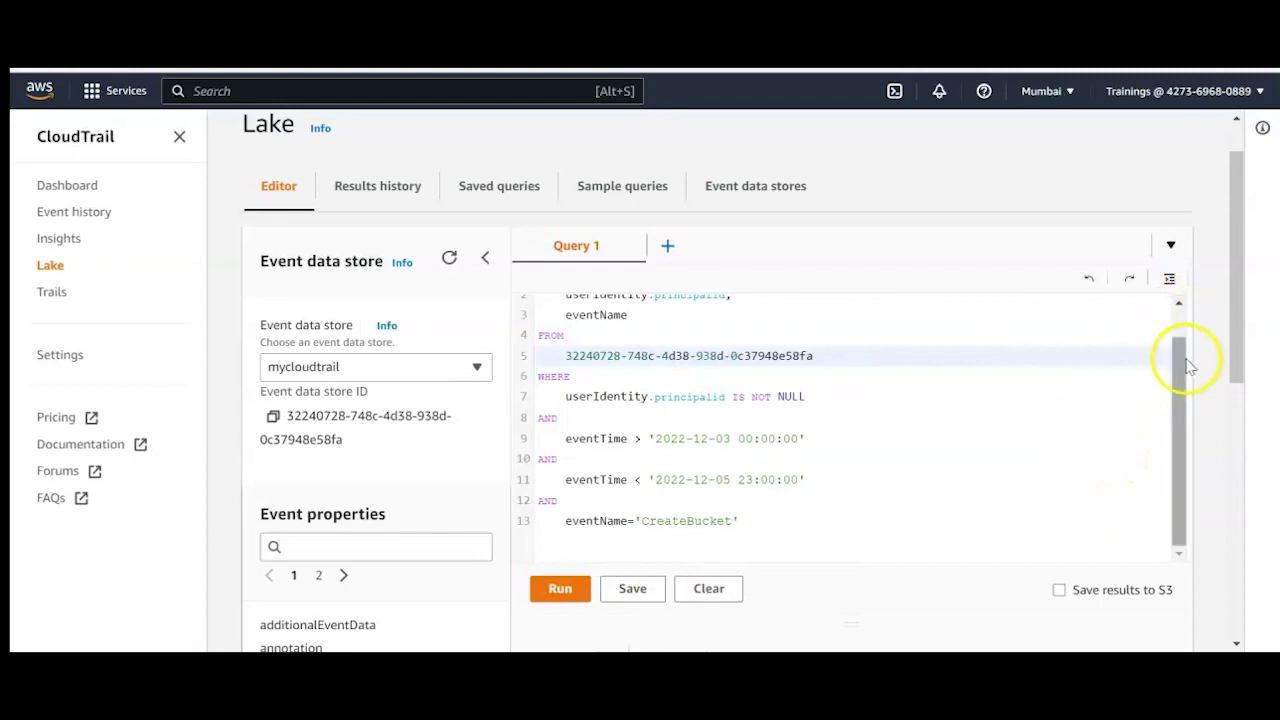
{"action": "left_click_drag", "start_coordinate": [1230, 328], "coordinate": [1247, 455]}
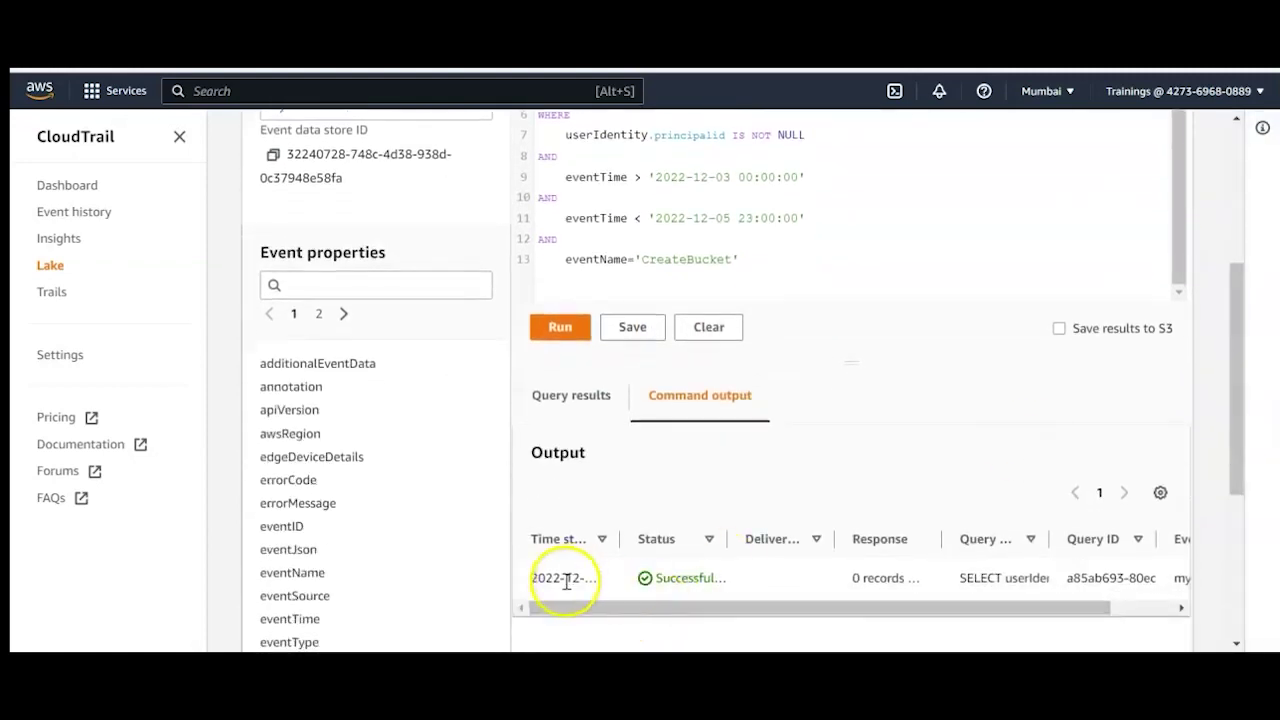
{"action": "left_click_drag", "start_coordinate": [619, 538], "coordinate": [689, 569]}
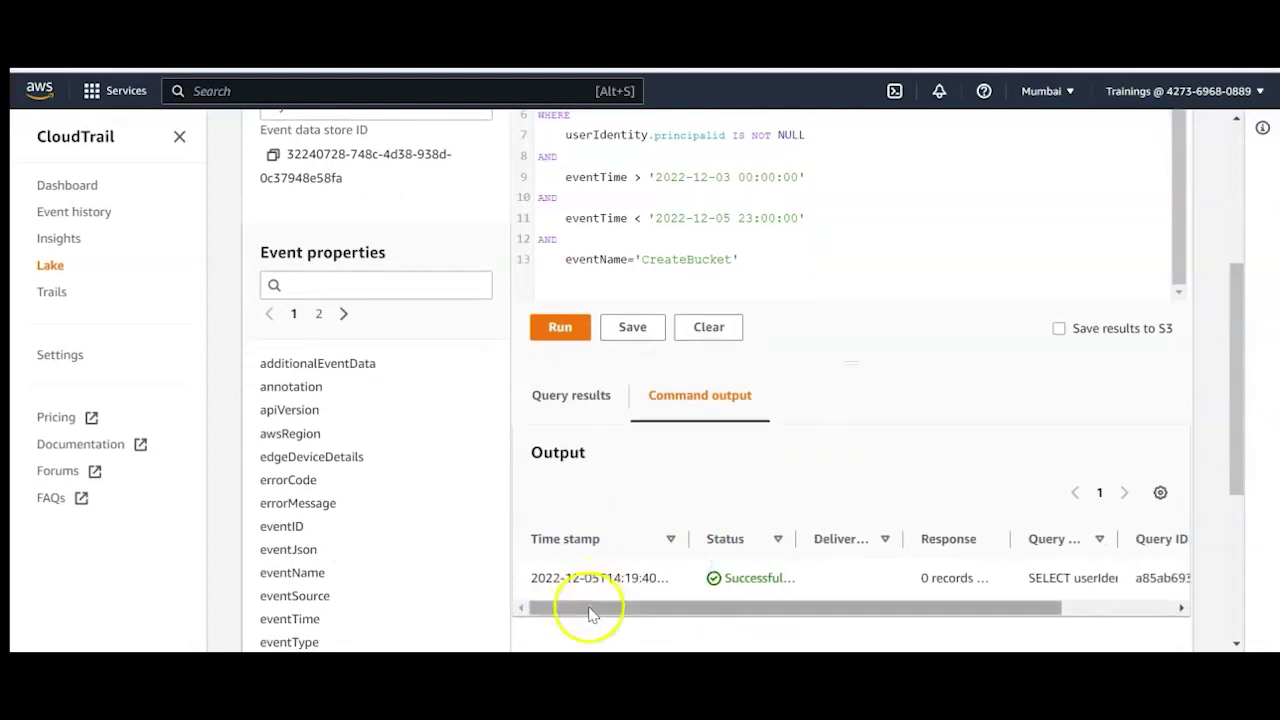
{"action": "left_click_drag", "start_coordinate": [586, 612], "coordinate": [491, 623]}
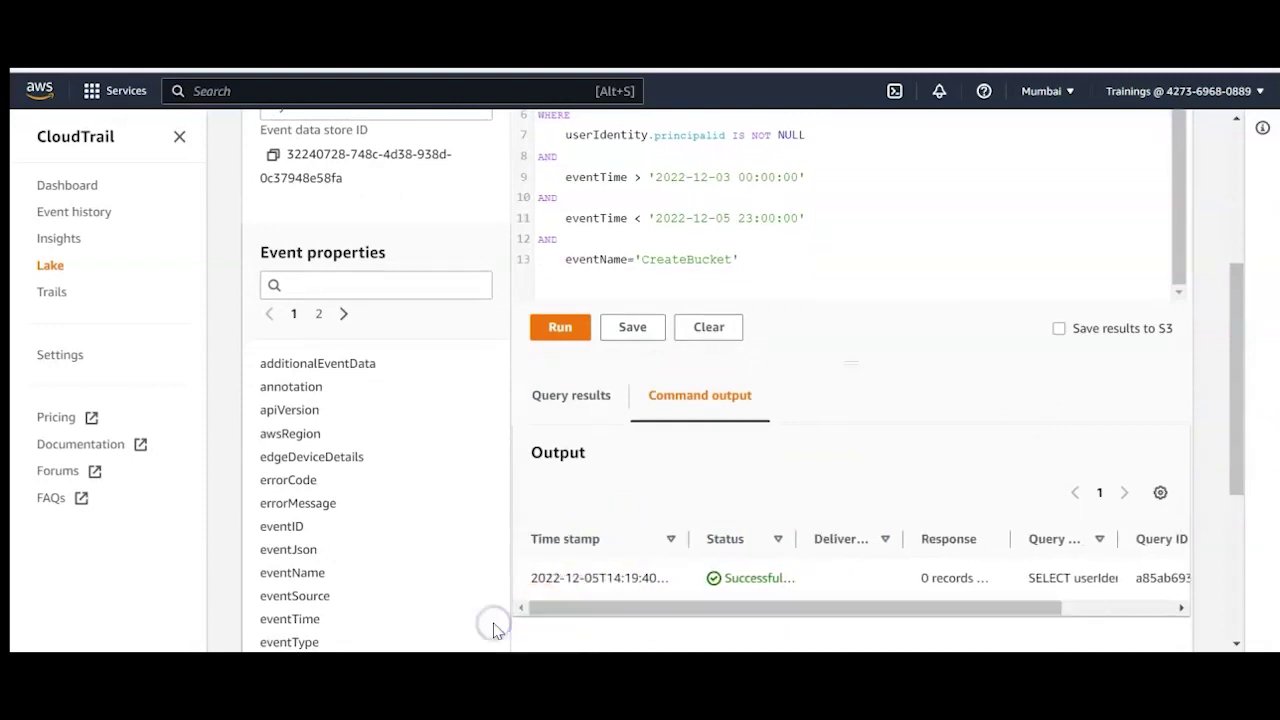
{"action": "left_click", "coordinate": [569, 397]}
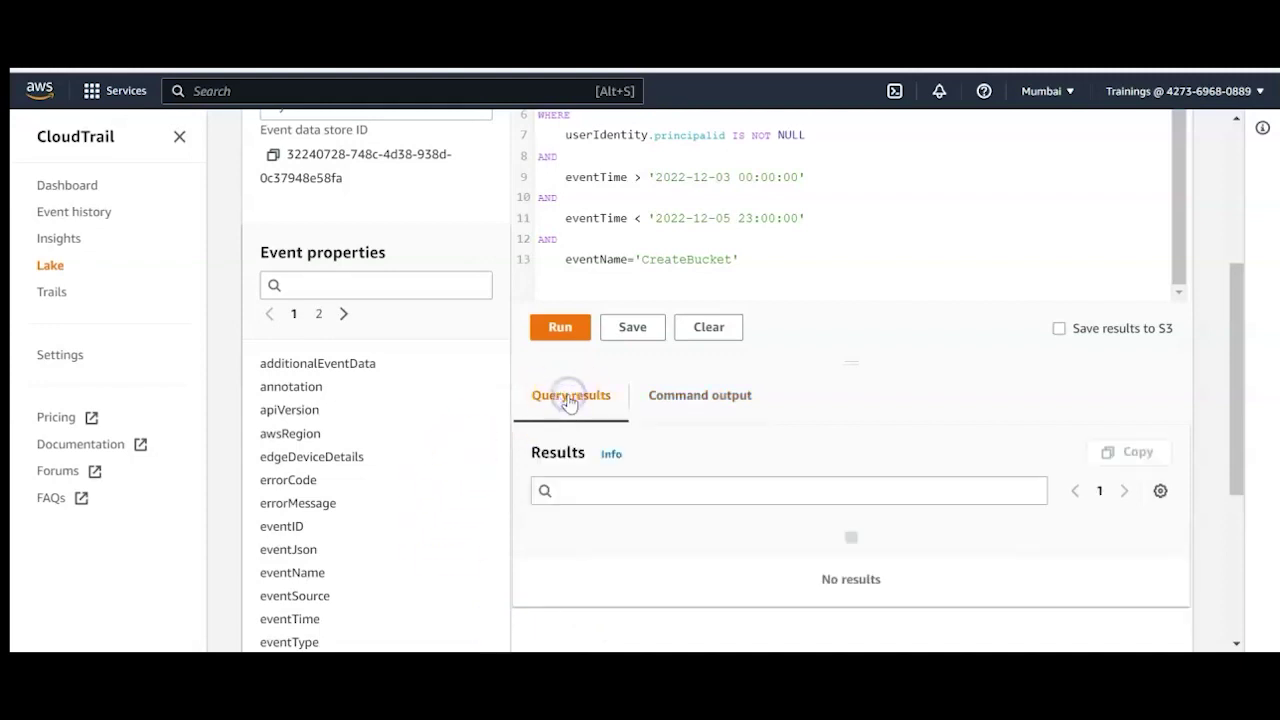
Widen the Query ID, Query SQL and Response columns of the command output to read their entries
{"action": "left_click", "coordinate": [682, 398]}
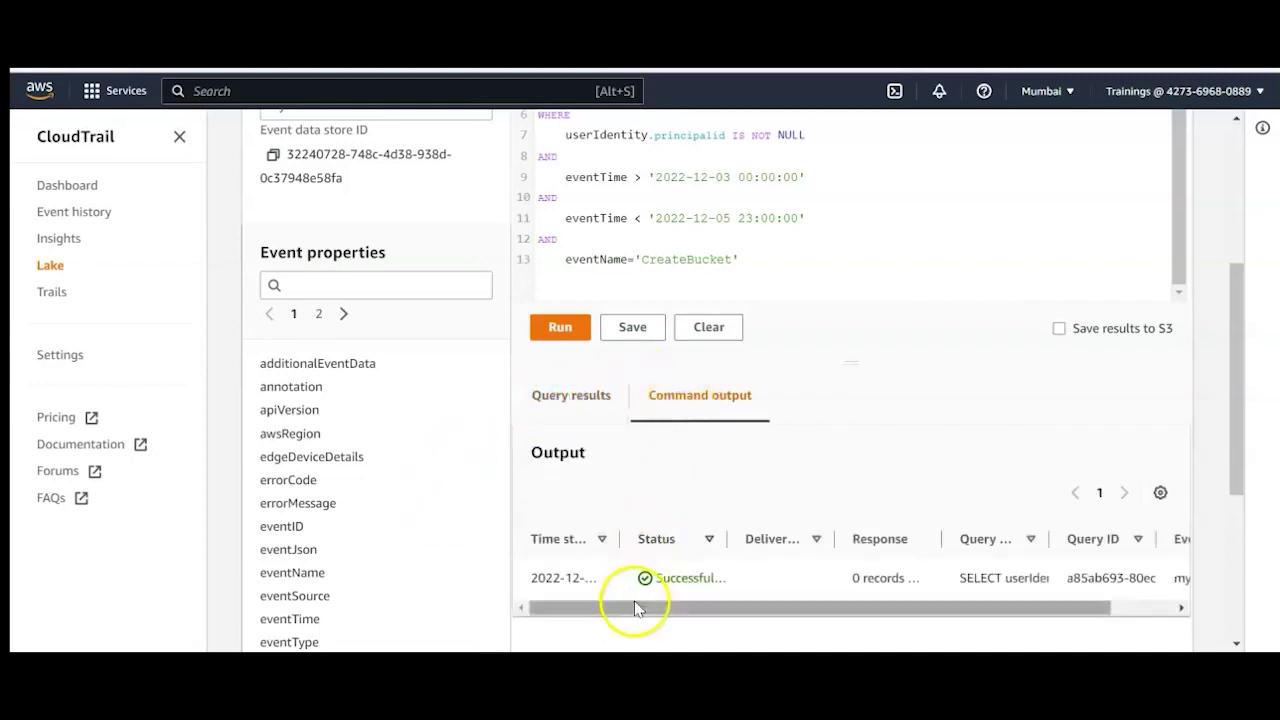
{"action": "left_click_drag", "start_coordinate": [634, 607], "coordinate": [817, 620]}
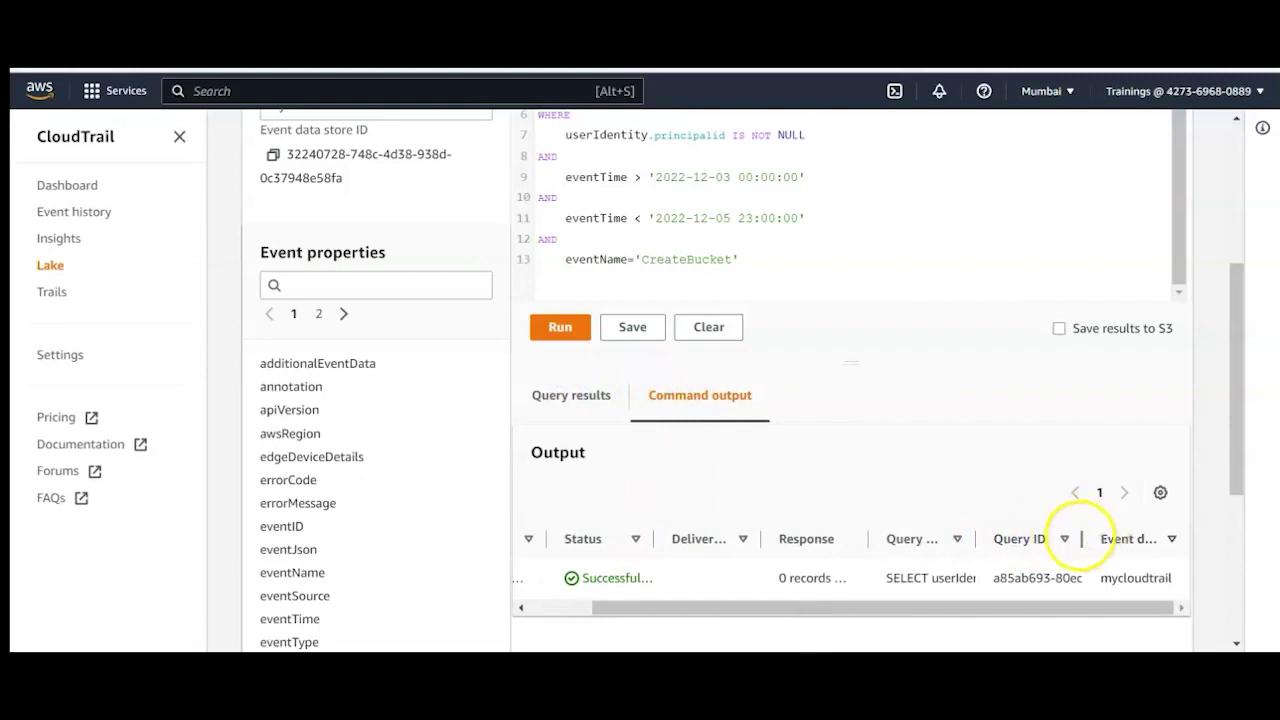
{"action": "left_click_drag", "start_coordinate": [1108, 545], "coordinate": [1183, 569]}
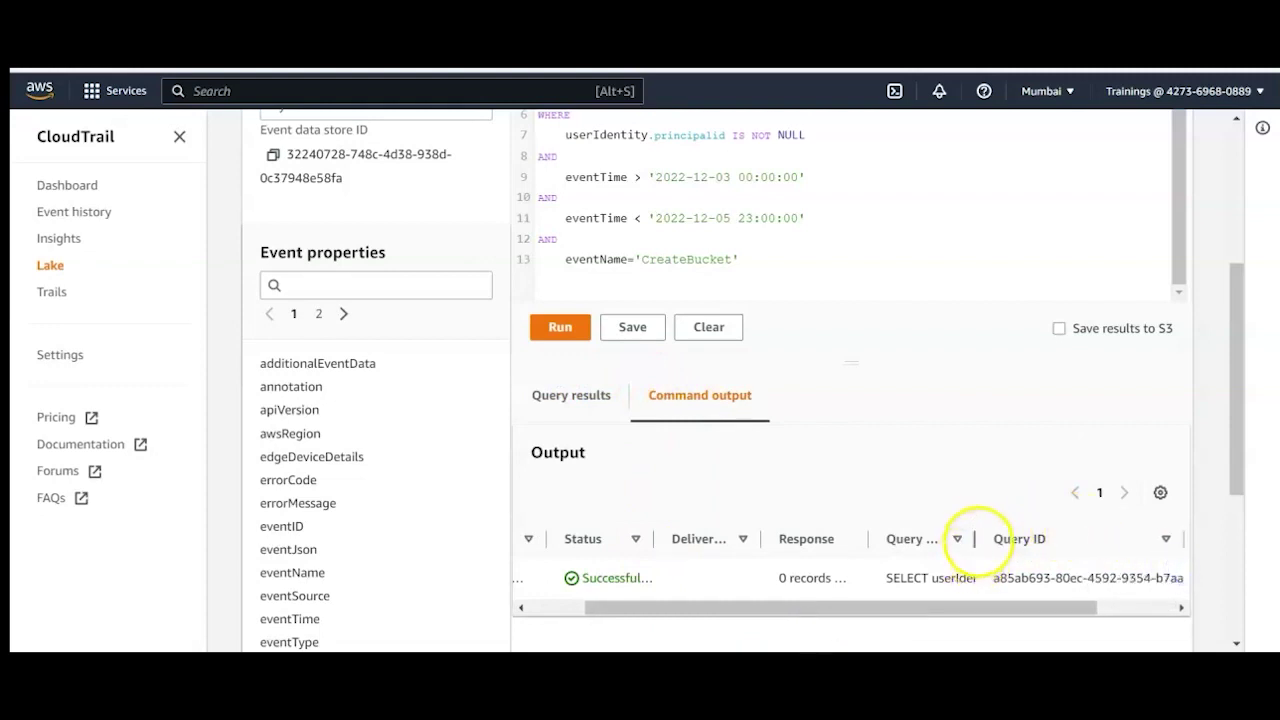
{"action": "left_click_drag", "start_coordinate": [975, 537], "coordinate": [1080, 560]}
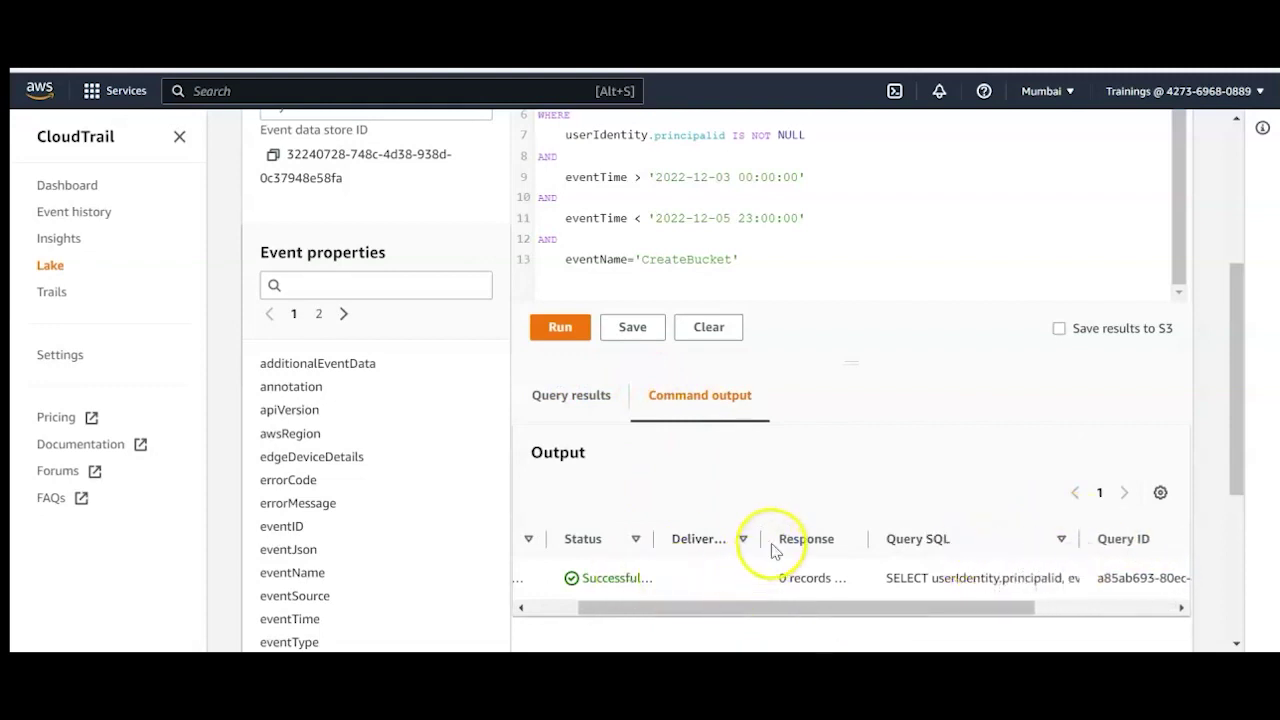
{"action": "left_click_drag", "start_coordinate": [863, 530], "coordinate": [960, 593]}
{"action": "left_click_drag", "start_coordinate": [869, 609], "coordinate": [684, 626]}
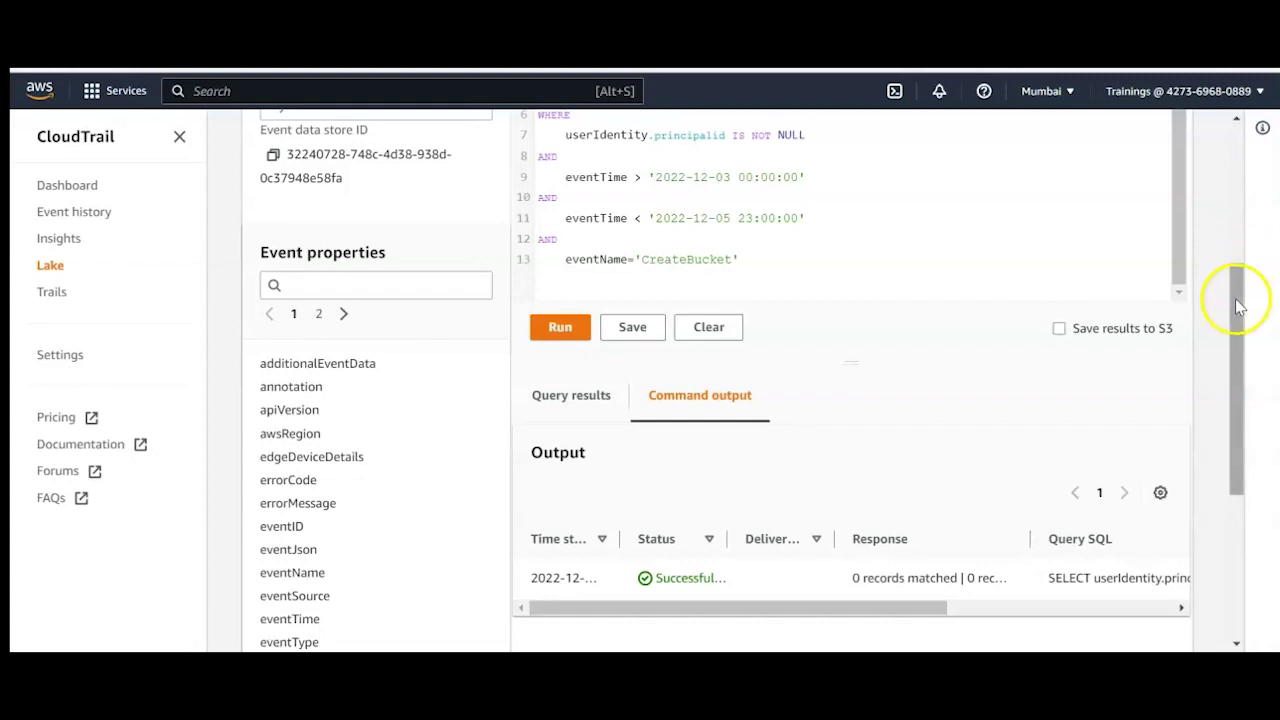
Check Lake's saved queries and results history
{"action": "left_click_drag", "start_coordinate": [1240, 294], "coordinate": [1246, 209]}
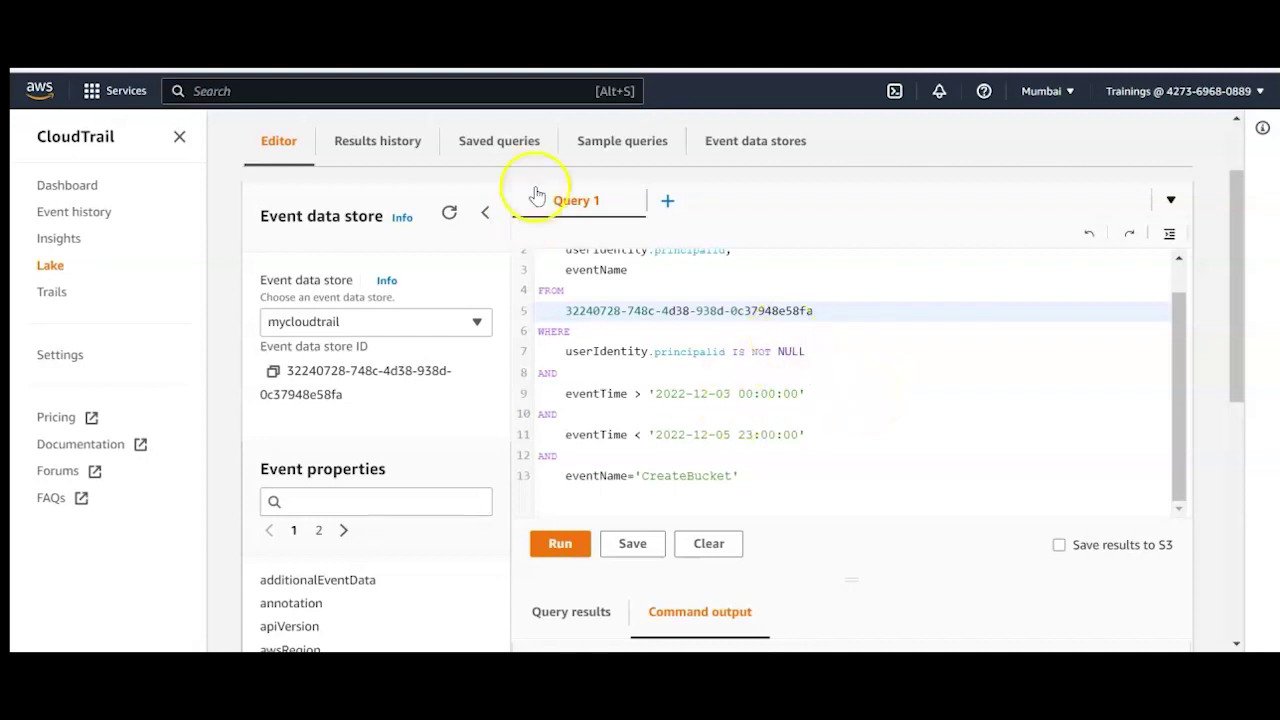
{"action": "left_click", "coordinate": [497, 150]}
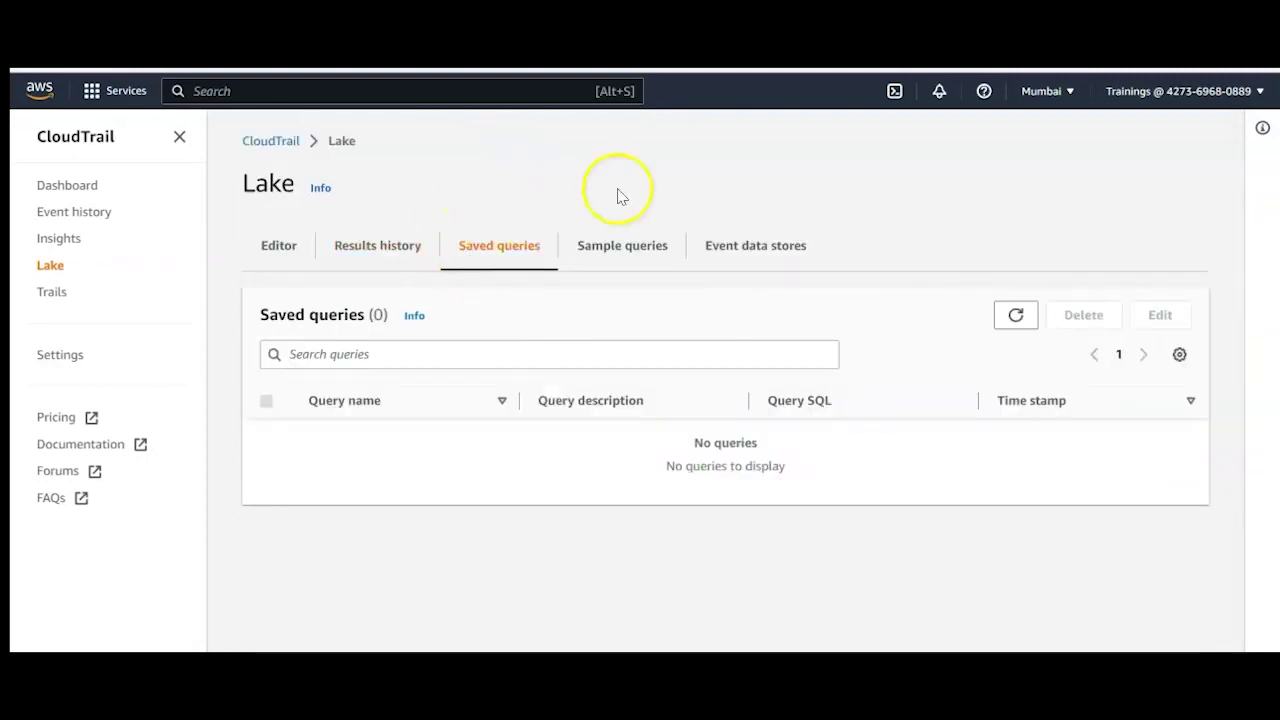
{"action": "left_click", "coordinate": [415, 258]}
Return to the query editor and submit the CreateBucket query for saving under the name s3
{"action": "left_click", "coordinate": [266, 245]}
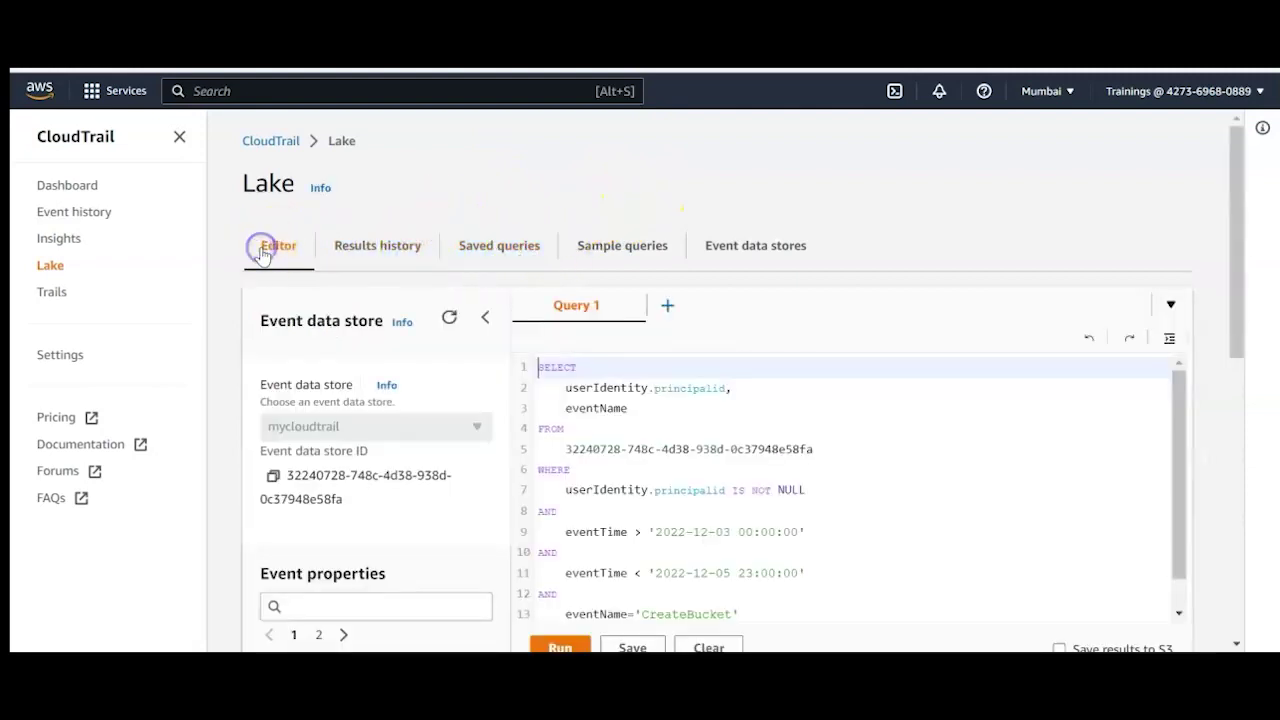
{"action": "left_click", "coordinate": [632, 647]}
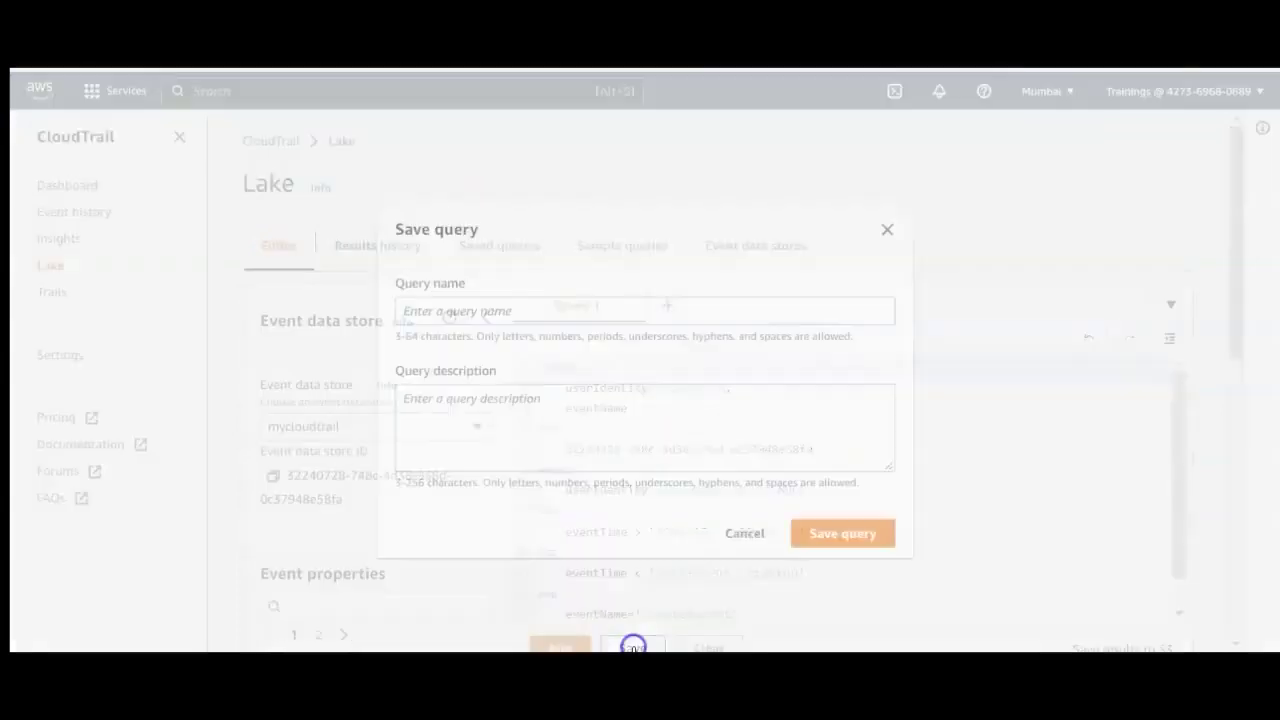
{"action": "left_click", "coordinate": [466, 302]}
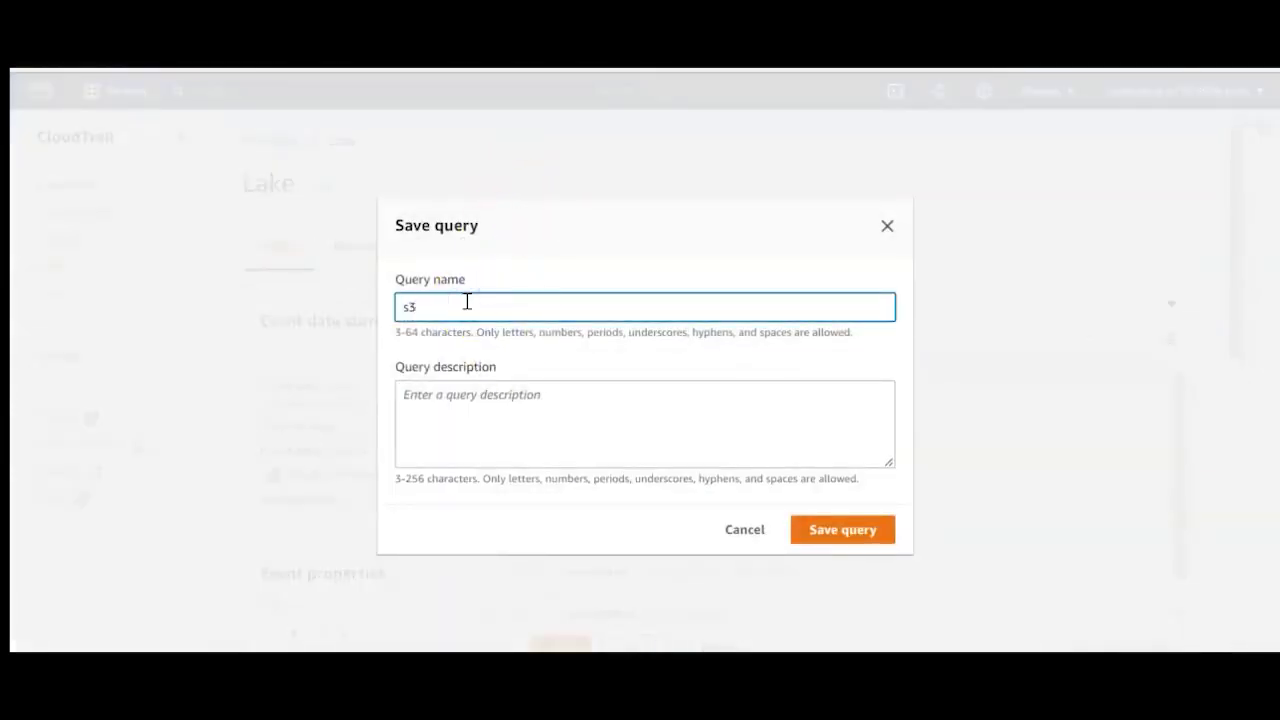
{"action": "left_click", "coordinate": [866, 528]}
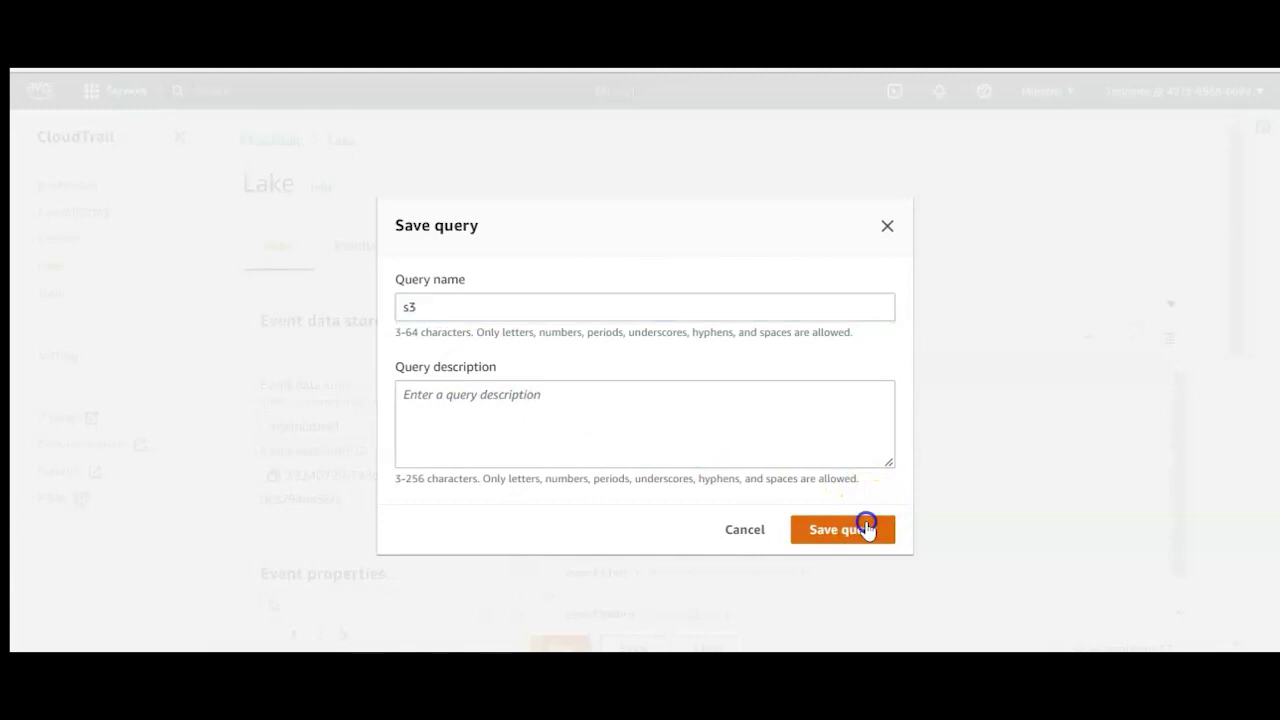
Describe the query as "s3 query", rename it s3-query, and save it
{"action": "left_click", "coordinate": [594, 462]}
{"action": "type", "text": "s3"}
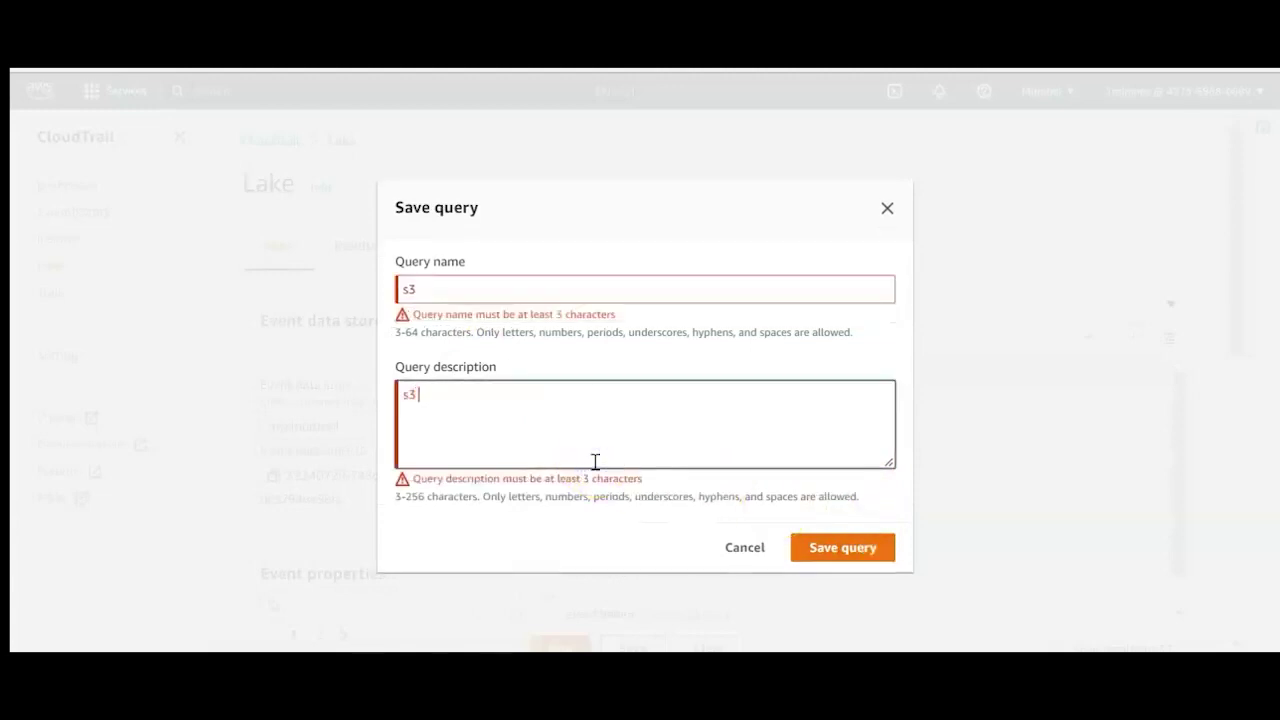
{"action": "type", "text": " query"}
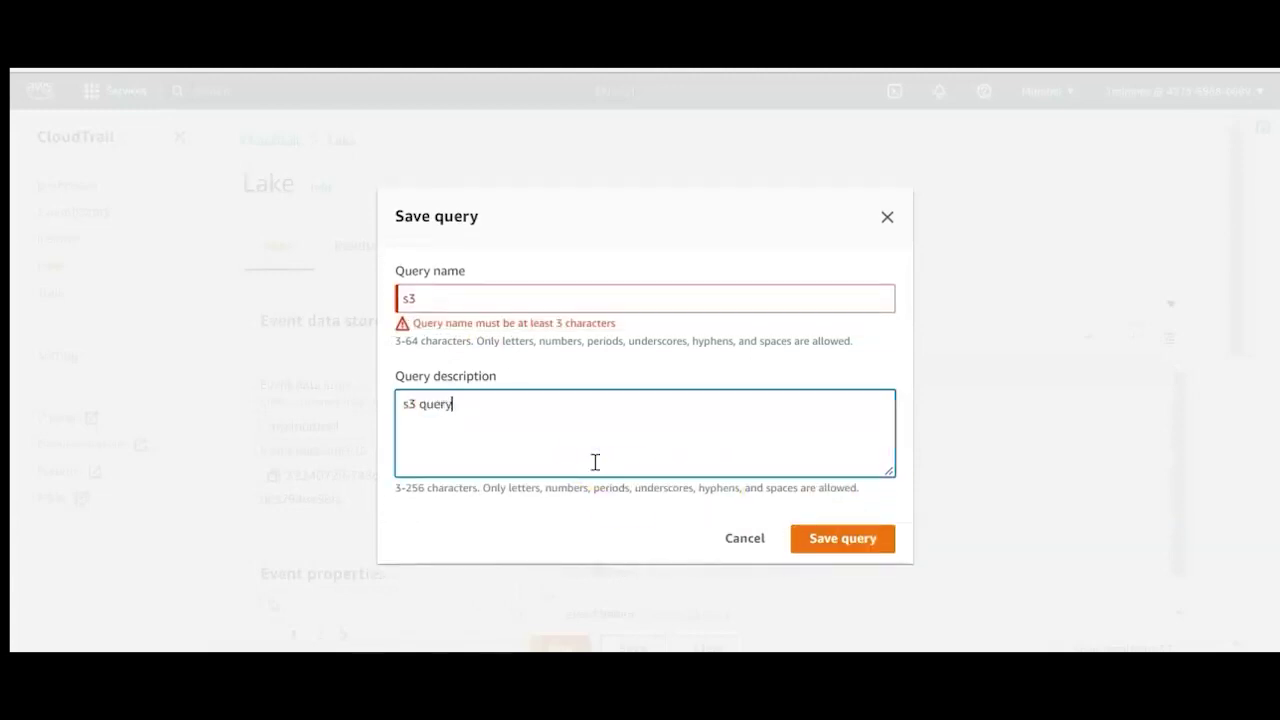
{"action": "left_click", "coordinate": [426, 298]}
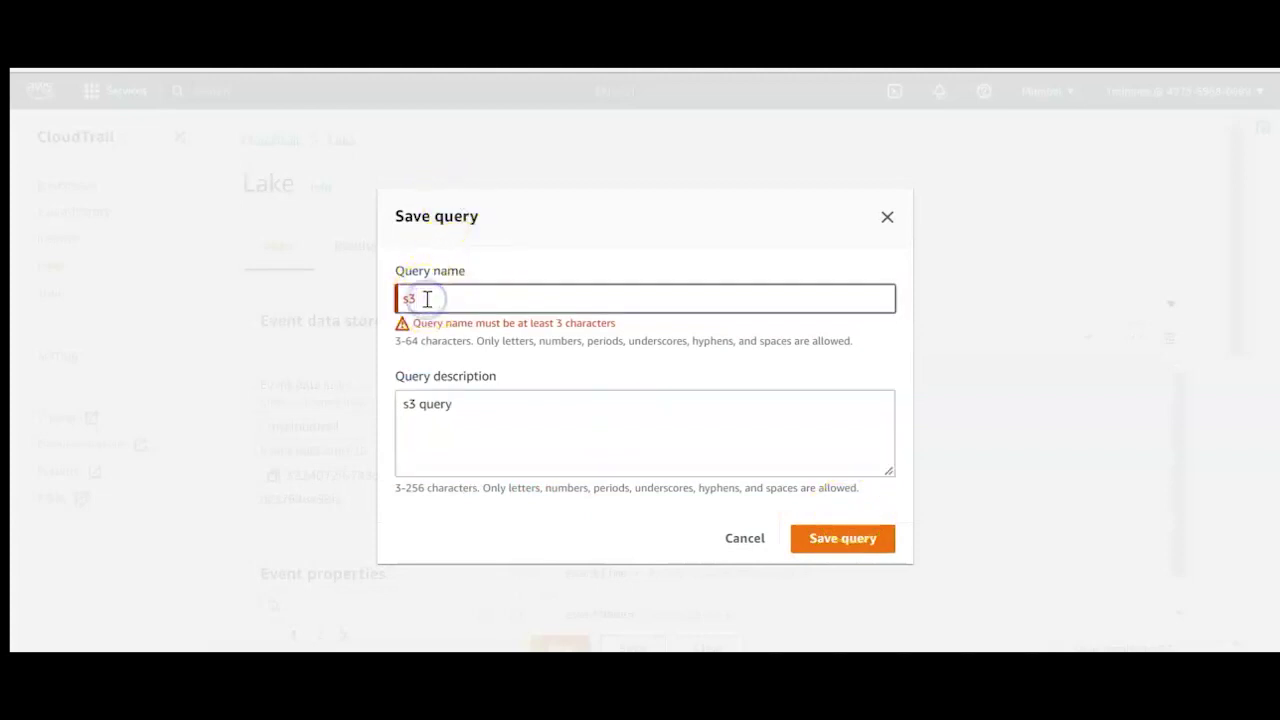
{"action": "type", "text": "s3-query"}
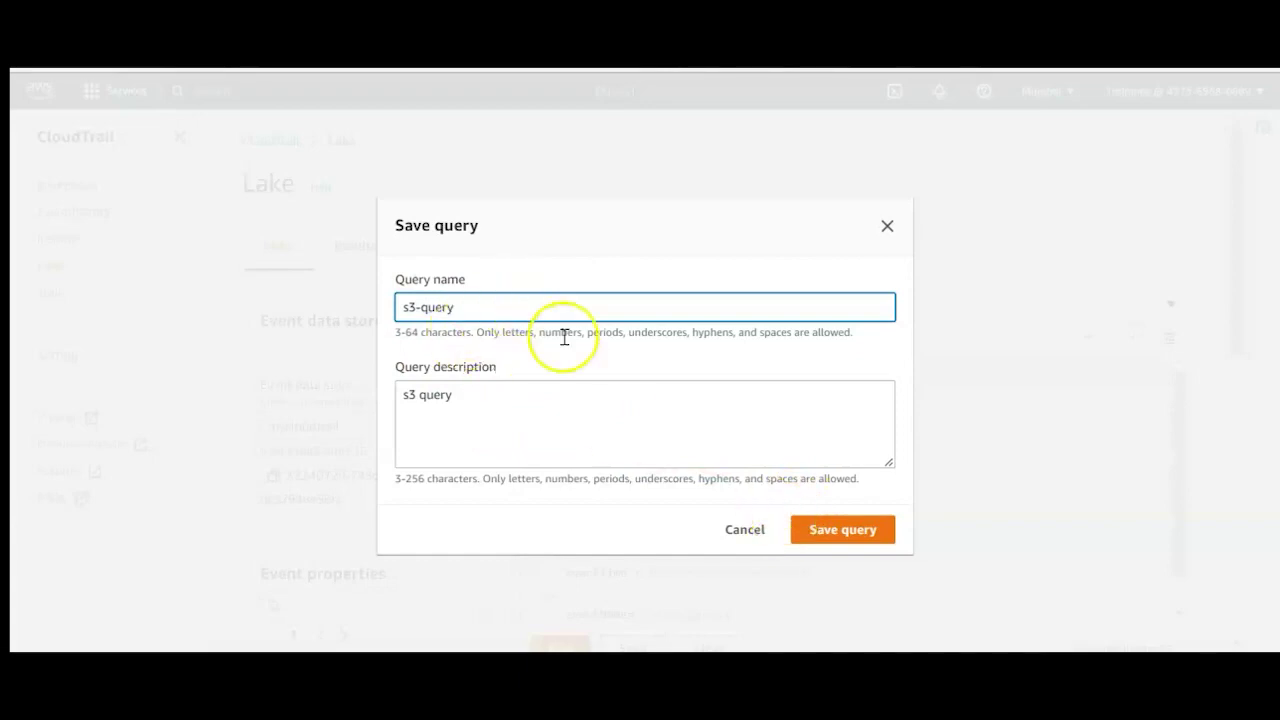
{"action": "left_click", "coordinate": [826, 533]}
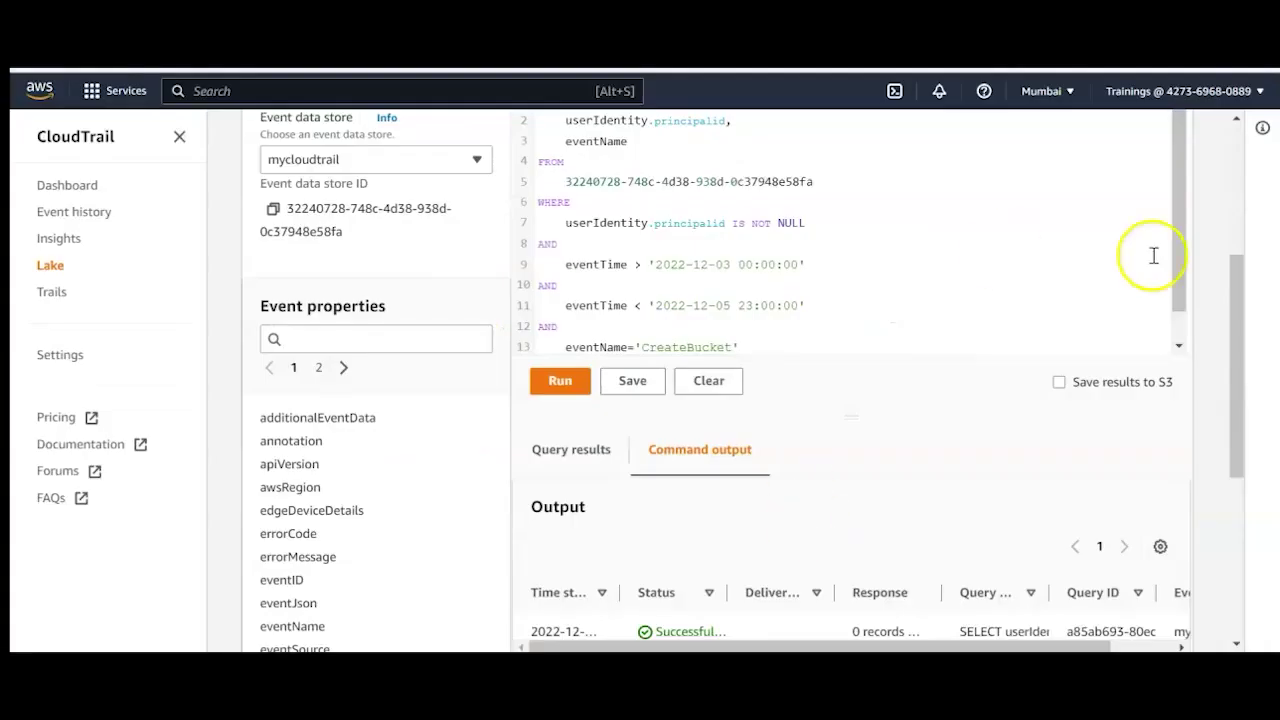
Check Lake's saved queries for the s3-query entry and its description, SQL and time stamp
{"action": "left_click_drag", "start_coordinate": [1246, 380], "coordinate": [1256, 254]}
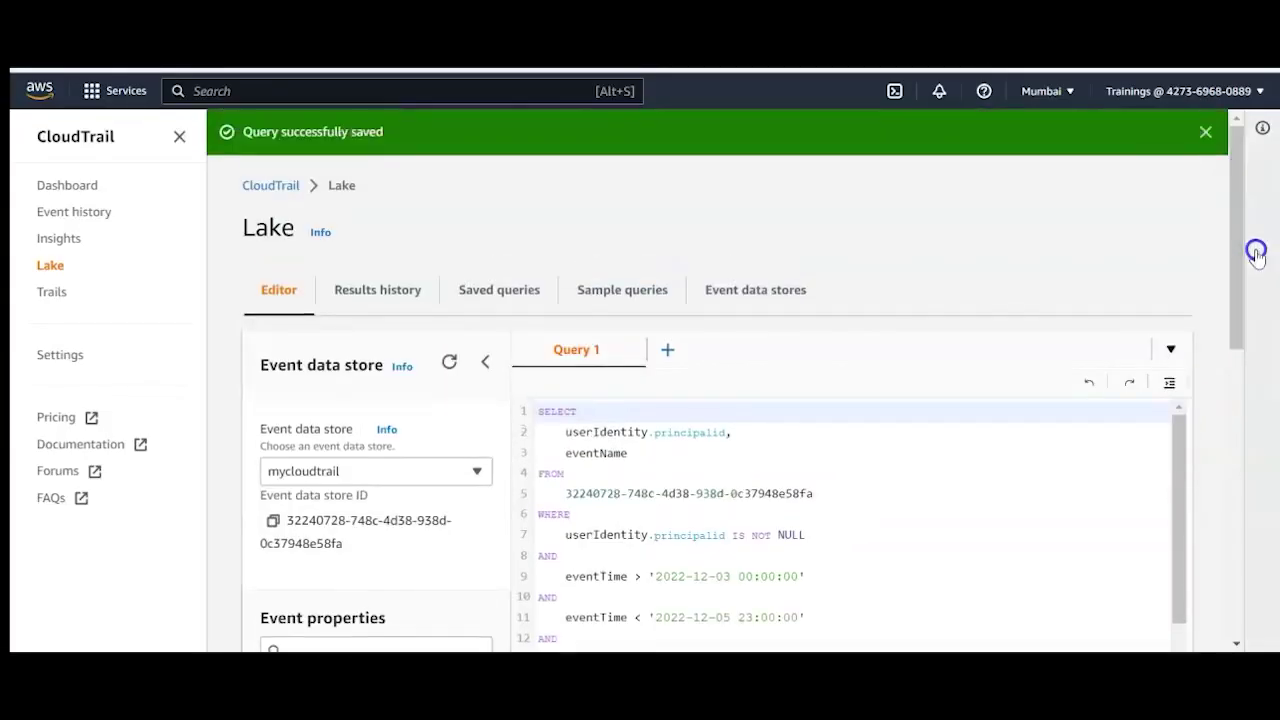
{"action": "left_click", "coordinate": [494, 290]}
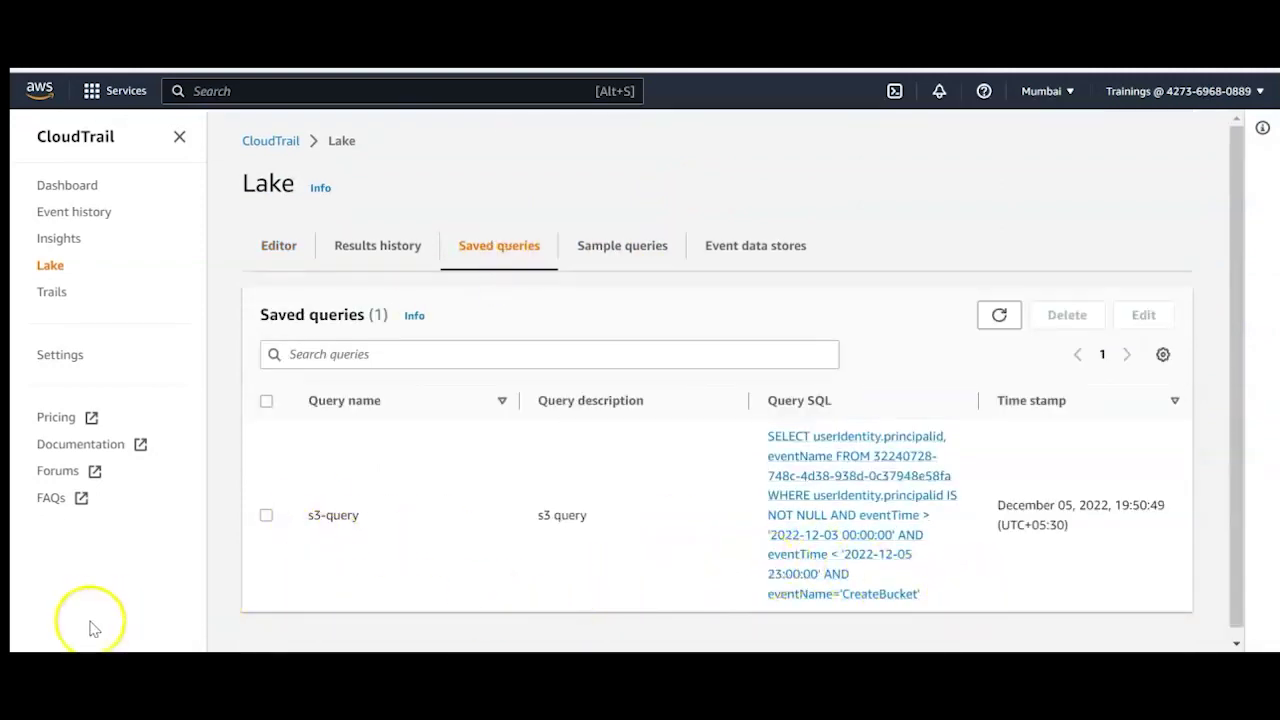
{"action": "left_click_drag", "start_coordinate": [1234, 413], "coordinate": [1240, 363]}
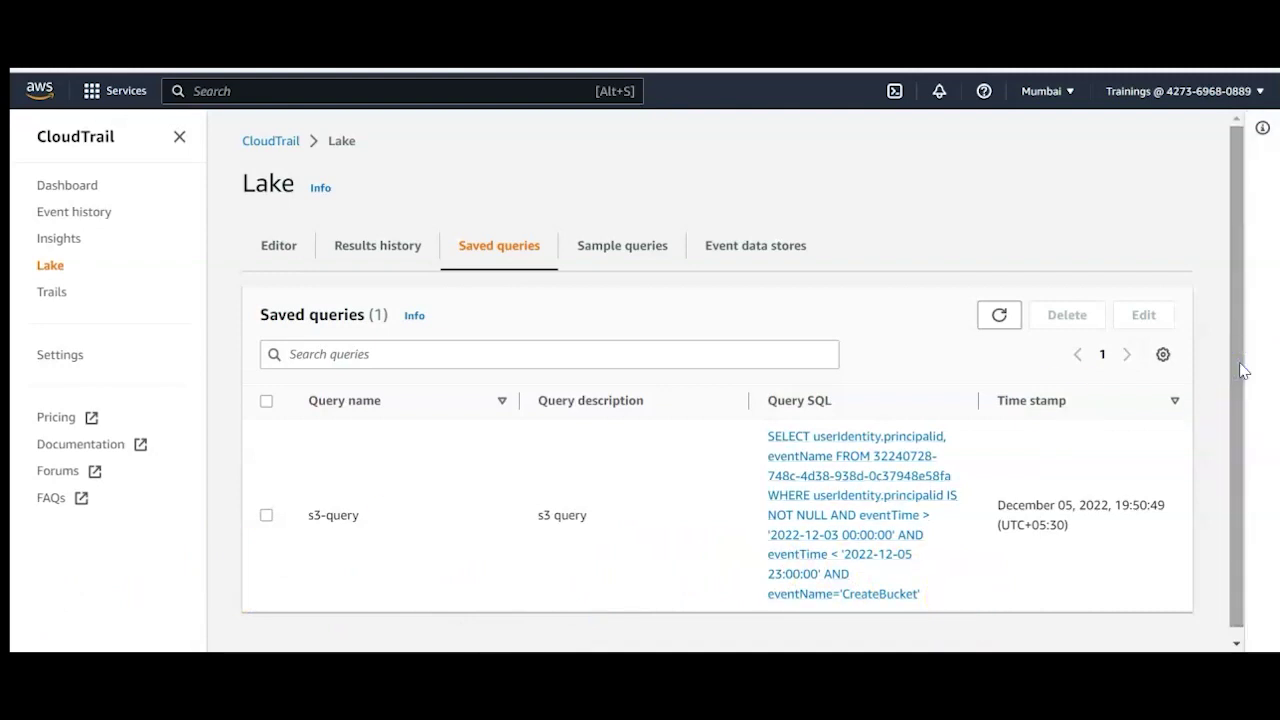